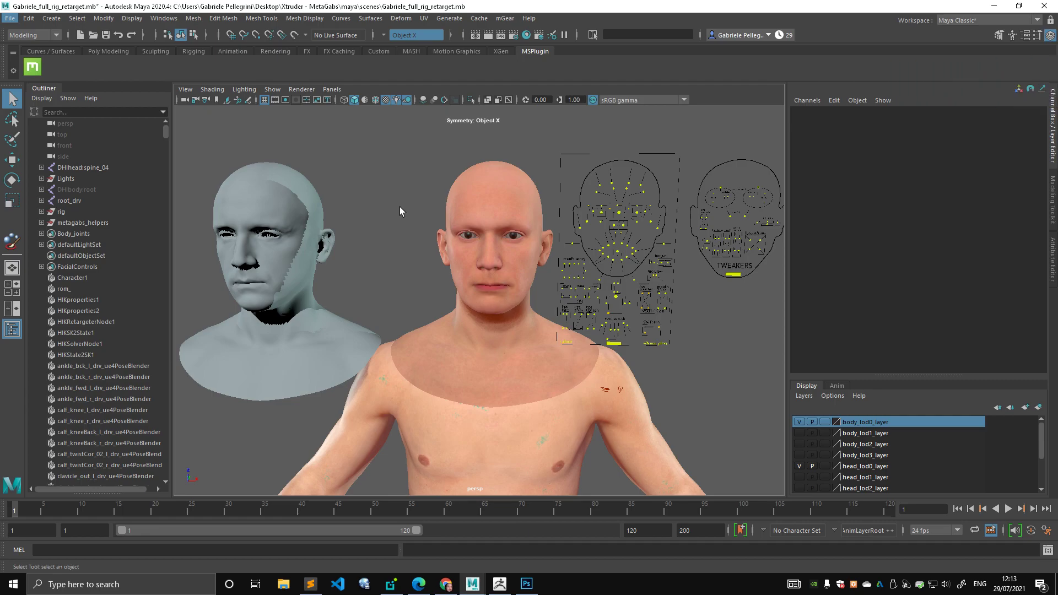
- Examine the textured head and the facial control board beside it
{"action": "scroll", "coordinate": [544, 242], "scroll_direction": "up", "scroll_amount": 4}
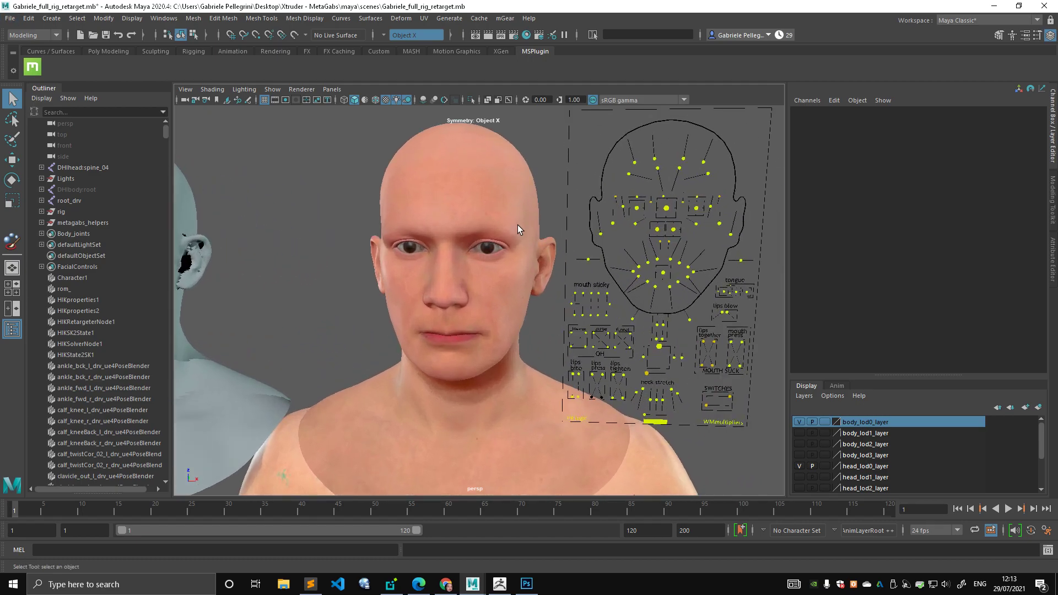
{"action": "scroll", "coordinate": [485, 225], "scroll_direction": "down", "scroll_amount": 3}
{"action": "scroll", "coordinate": [468, 209], "scroll_direction": "up", "scroll_amount": 3}
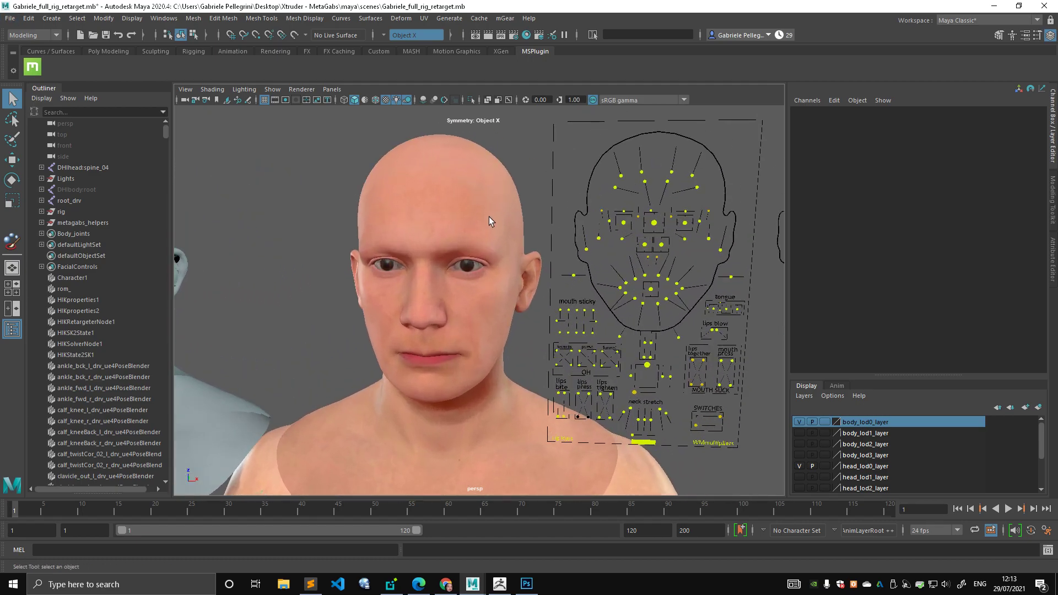
{"action": "left_click", "coordinate": [490, 220]}
{"action": "left_click", "coordinate": [363, 184]}
{"action": "middle_click_drag", "start_coordinate": [363, 184], "coordinate": [392, 177], "text": "alt"}
{"action": "left_click_drag", "start_coordinate": [461, 197], "coordinate": [449, 196], "text": "alt"}
{"action": "right_click_drag", "start_coordinate": [449, 196], "coordinate": [507, 192], "text": "alt"}
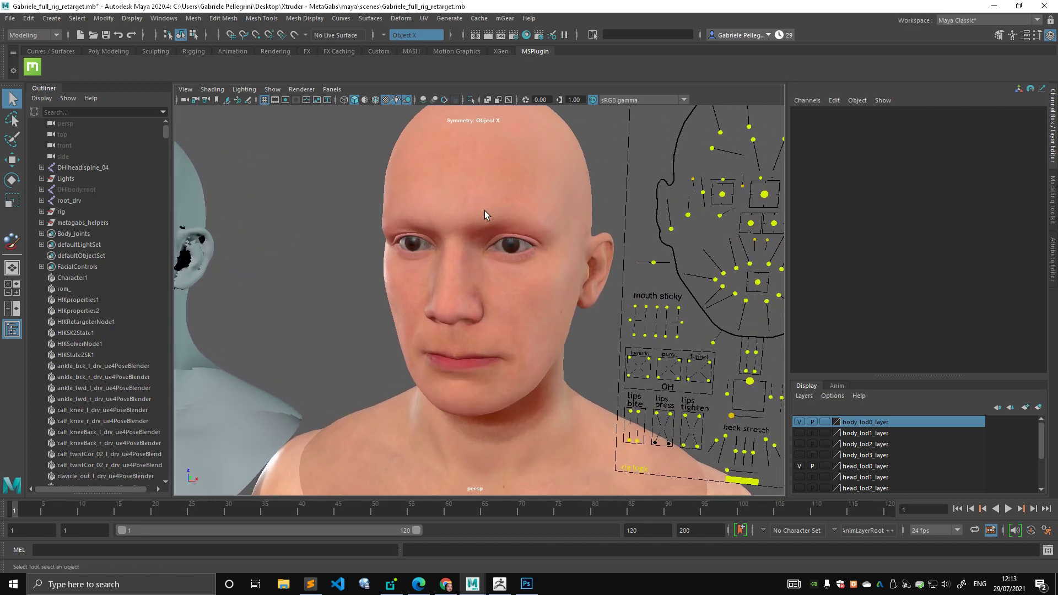
{"action": "left_click_drag", "start_coordinate": [662, 286], "coordinate": [686, 341], "text": "alt"}
- Try out offsets of the central mouth control on the face board, undoing each one
{"action": "left_click", "coordinate": [669, 346]}
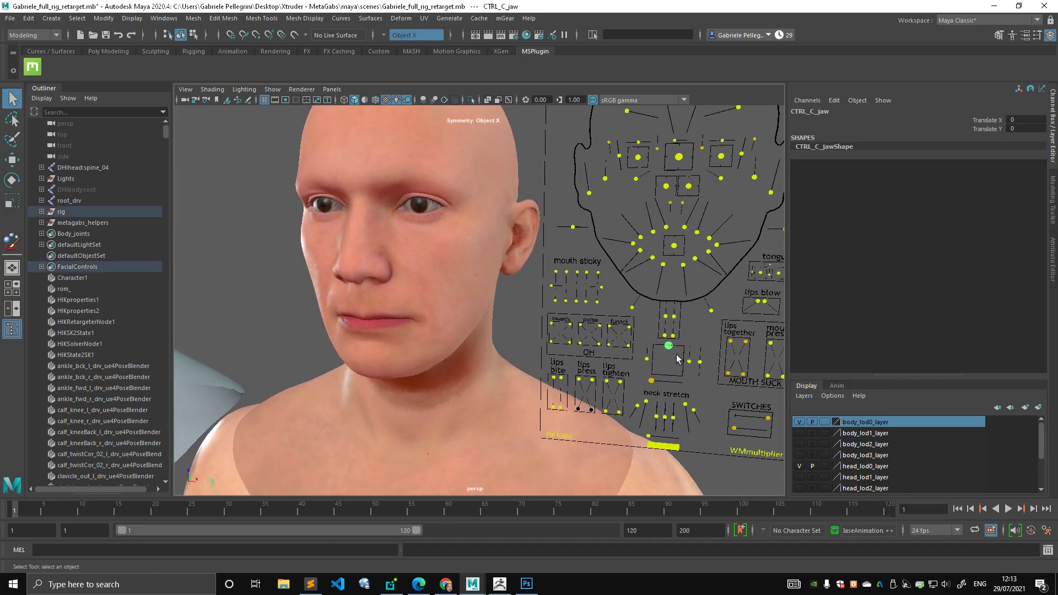
{"action": "left_click", "coordinate": [674, 247]}
{"action": "key", "text": "w"}
{"action": "mouse_move", "coordinate": [674, 246]}
{"action": "left_mouse_down"}
{"action": "mouse_move", "coordinate": [681, 252]}
{"action": "mouse_move", "coordinate": [663, 255]}
{"action": "left_mouse_up"}
{"action": "key", "text": "ctrl+z"}
{"action": "left_click_drag", "start_coordinate": [398, 247], "coordinate": [466, 250], "text": "alt"}
{"action": "right_click_drag", "start_coordinate": [465, 250], "coordinate": [499, 226], "text": "alt"}
{"action": "middle_click_drag", "start_coordinate": [499, 226], "coordinate": [516, 284], "text": "alt"}
{"action": "left_click_drag", "start_coordinate": [516, 283], "coordinate": [510, 273], "text": "alt"}
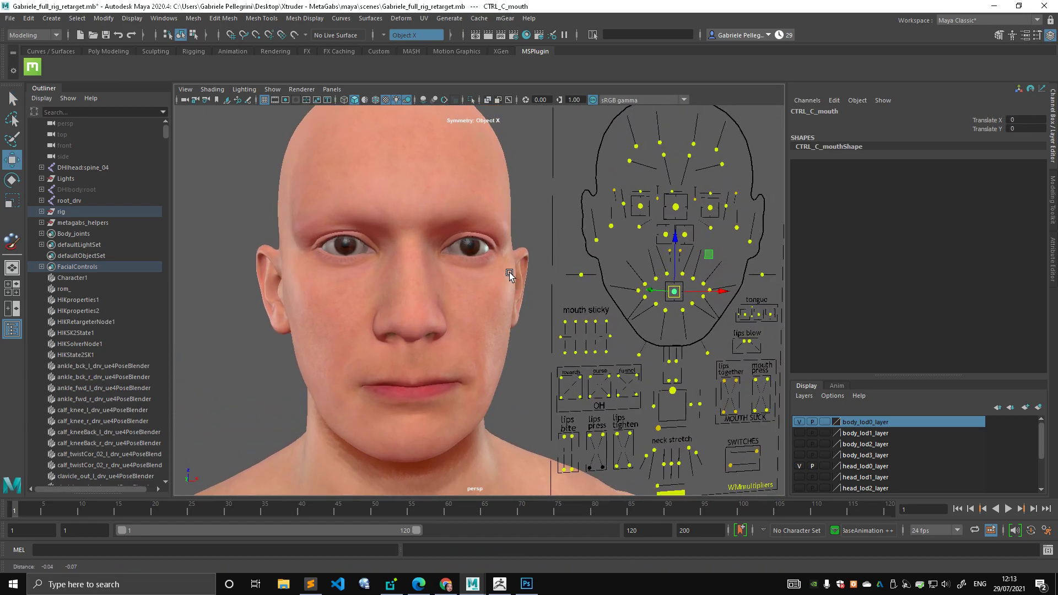
{"action": "middle_click_drag", "start_coordinate": [510, 272], "coordinate": [520, 267], "text": "alt"}
{"action": "mouse_move", "coordinate": [686, 296]}
{"action": "left_mouse_down"}
{"action": "mouse_move", "coordinate": [669, 275]}
{"action": "mouse_move", "coordinate": [696, 276]}
{"action": "mouse_move", "coordinate": [677, 276]}
{"action": "mouse_move", "coordinate": [683, 248]}
{"action": "mouse_move", "coordinate": [670, 306]}
{"action": "mouse_move", "coordinate": [673, 277]}
{"action": "mouse_move", "coordinate": [669, 293]}
{"action": "mouse_move", "coordinate": [677, 285]}
{"action": "left_mouse_up"}
{"action": "key", "text": "ctrl+z"}
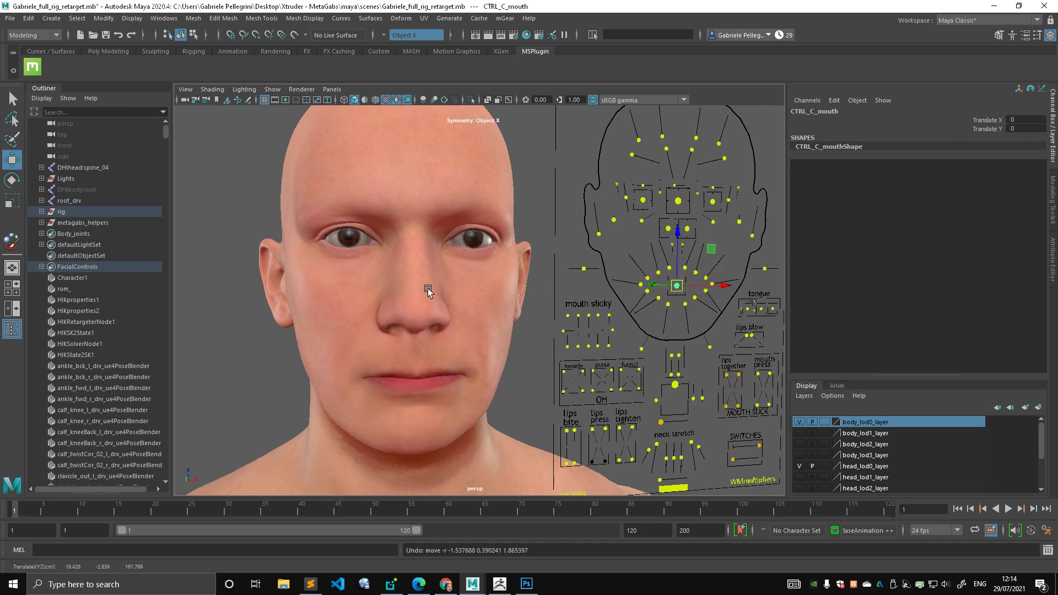
- Try pulling the mouth control to about 0.435 in Translate X and -1 in Translate Y
{"action": "right_click_drag", "start_coordinate": [427, 289], "coordinate": [463, 306], "text": "alt"}
{"action": "middle_click_drag", "start_coordinate": [463, 306], "coordinate": [491, 272], "text": "alt"}
{"action": "left_click_drag", "start_coordinate": [492, 271], "coordinate": [513, 266], "text": "alt"}
{"action": "middle_click_drag", "start_coordinate": [514, 266], "coordinate": [476, 283], "text": "alt"}
{"action": "mouse_move", "coordinate": [670, 287]}
{"action": "left_mouse_down"}
{"action": "mouse_move", "coordinate": [664, 275]}
{"action": "mouse_move", "coordinate": [675, 303]}
{"action": "mouse_move", "coordinate": [677, 280]}
{"action": "mouse_move", "coordinate": [664, 285]}
{"action": "left_mouse_up"}
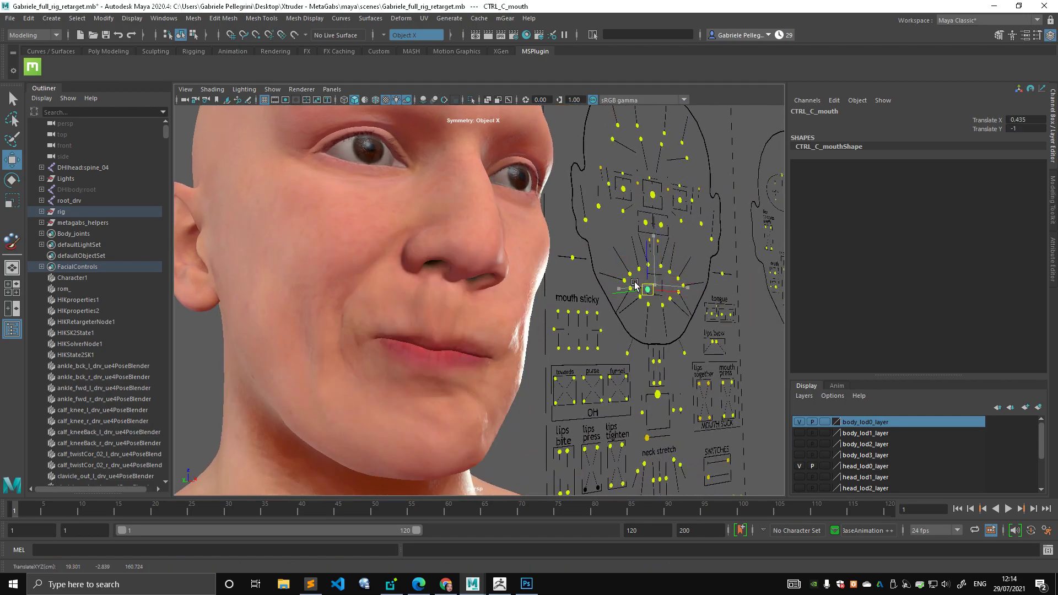
{"action": "key", "text": "ctrl+z"}
- Try two more freehand moves of the mouth control and revert each of them
{"action": "right_click_drag", "start_coordinate": [499, 266], "coordinate": [454, 256], "text": "alt"}
{"action": "middle_click_drag", "start_coordinate": [454, 256], "coordinate": [465, 245], "text": "alt"}
{"action": "left_click_drag", "start_coordinate": [465, 246], "coordinate": [494, 243], "text": "alt"}
{"action": "right_click_drag", "start_coordinate": [494, 243], "coordinate": [527, 249], "text": "alt"}
{"action": "middle_click_drag", "start_coordinate": [527, 248], "coordinate": [463, 326], "text": "alt"}
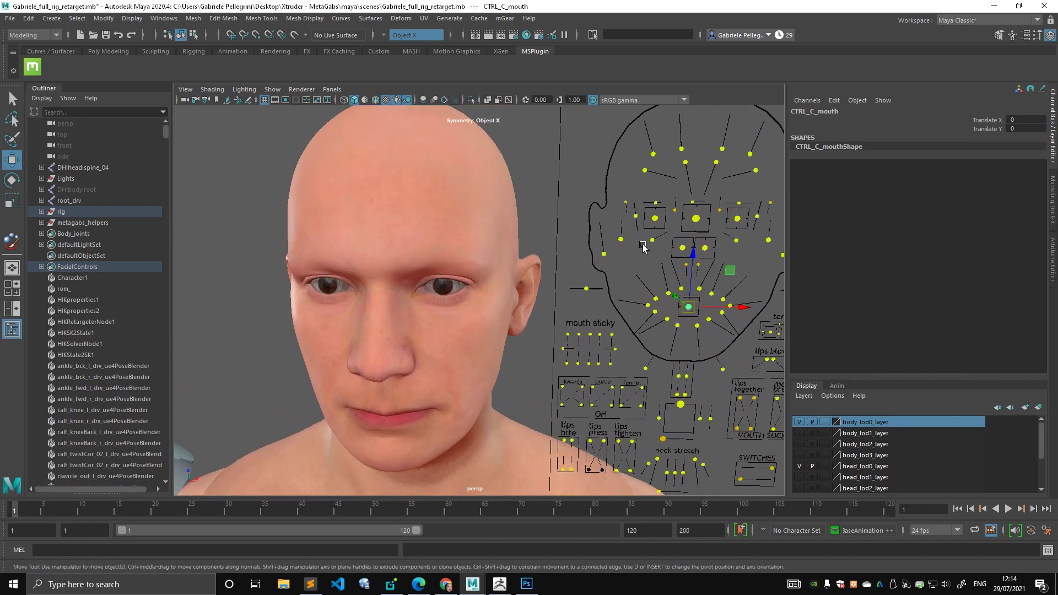
{"action": "key", "text": "q"}
{"action": "key", "text": "w"}
{"action": "mouse_move", "coordinate": [700, 292]}
{"action": "middle_mouse_down"}
{"action": "mouse_move", "coordinate": [682, 300]}
{"action": "mouse_move", "coordinate": [693, 301]}
{"action": "middle_mouse_up"}
{"action": "key", "text": "ctrl+z"}
{"action": "left_click_drag", "start_coordinate": [485, 298], "coordinate": [520, 276], "text": "alt"}
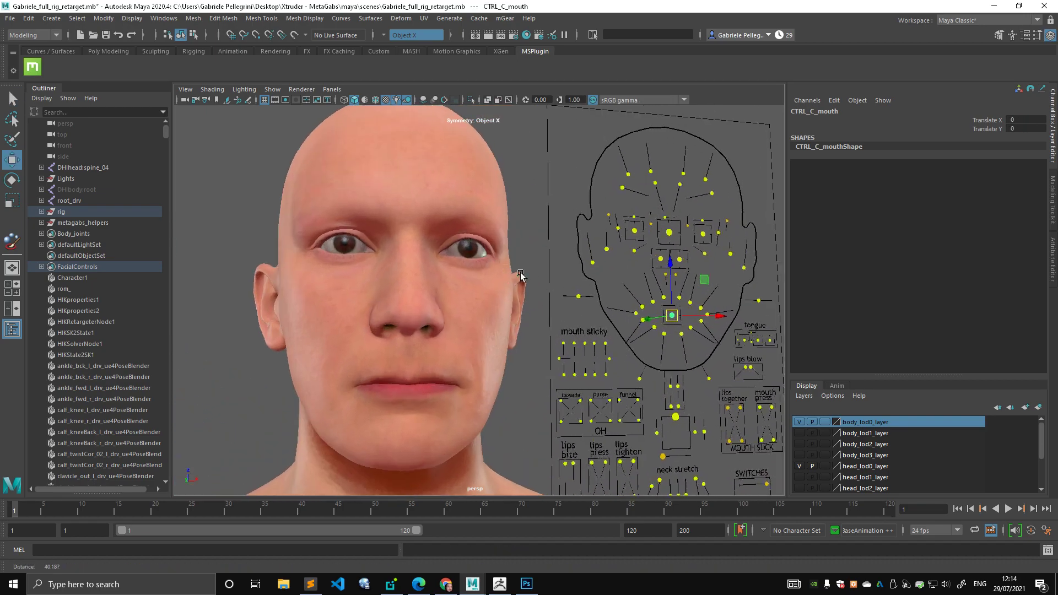
{"action": "right_click_drag", "start_coordinate": [520, 276], "coordinate": [548, 262], "text": "alt"}
{"action": "middle_click_drag", "start_coordinate": [729, 288], "coordinate": [735, 292]}
{"action": "key", "text": "ctrl+z"}
- Move the mouth control to about -1 in Translate X and 0.263 in Translate Y, and inspect the skin folds
{"action": "right_click_drag", "start_coordinate": [465, 271], "coordinate": [545, 282], "text": "alt"}
{"action": "middle_click_drag", "start_coordinate": [725, 293], "coordinate": [700, 287]}
{"action": "left_click_drag", "start_coordinate": [407, 300], "coordinate": [479, 303], "text": "alt"}
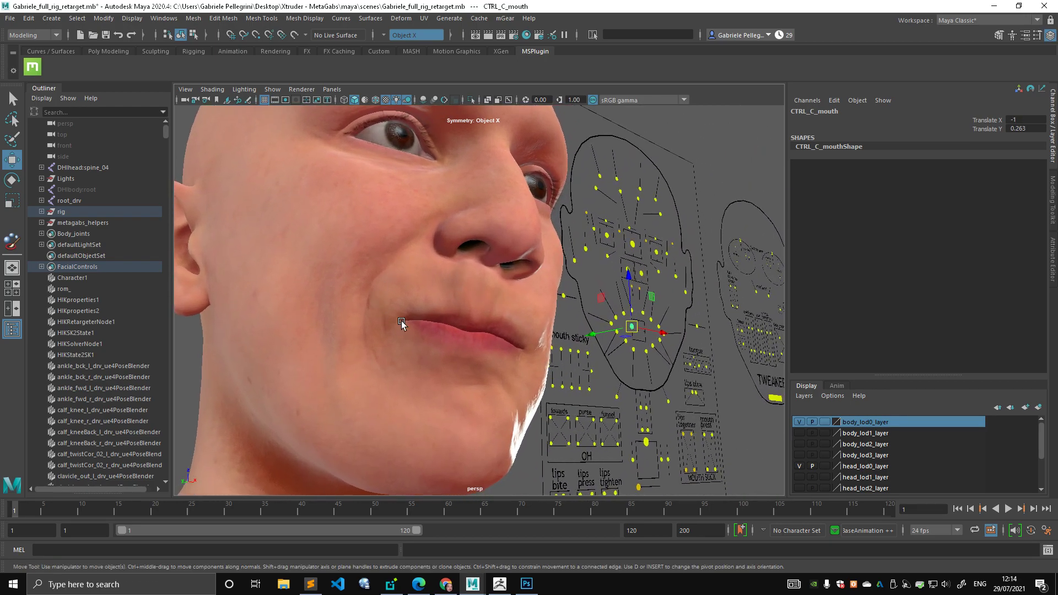
{"action": "right_click_drag", "start_coordinate": [401, 321], "coordinate": [441, 274], "text": "alt"}
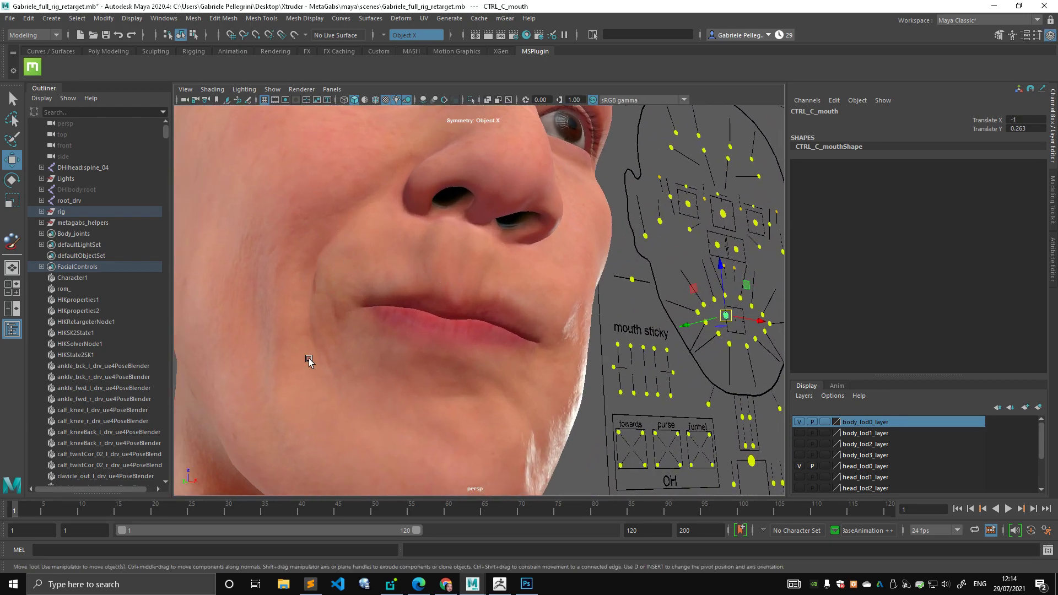
{"action": "left_click_drag", "start_coordinate": [385, 237], "coordinate": [346, 269], "text": "alt"}
{"action": "left_click_drag", "start_coordinate": [316, 383], "coordinate": [421, 279], "text": "alt"}
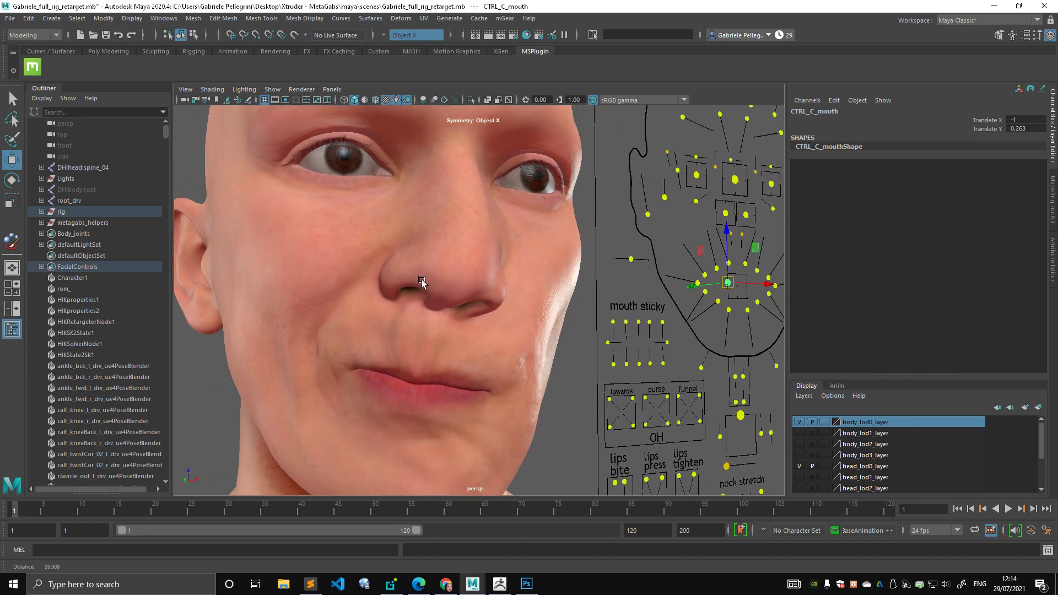
{"action": "right_click_drag", "start_coordinate": [422, 279], "coordinate": [382, 335], "text": "alt"}
- Raise the right inner brow control to a Translate Y of about 0.182
{"action": "left_click", "coordinate": [678, 204]}
{"action": "middle_click_drag", "start_coordinate": [565, 215], "coordinate": [584, 258], "text": "alt"}
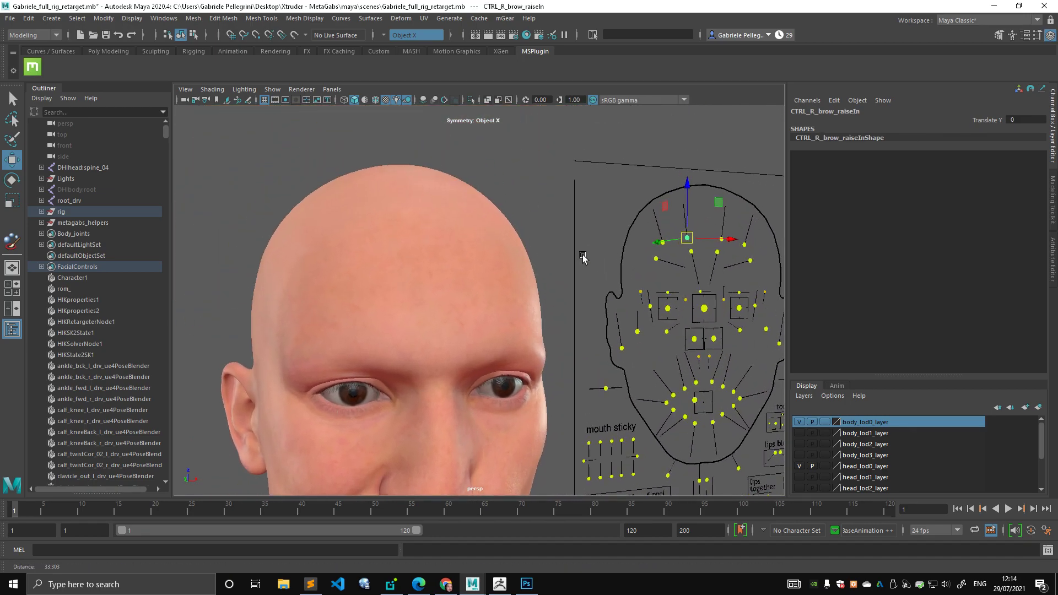
{"action": "right_click_drag", "start_coordinate": [584, 257], "coordinate": [708, 230], "text": "alt"}
{"action": "mouse_move", "coordinate": [739, 227]}
{"action": "left_mouse_down"}
{"action": "mouse_move", "coordinate": [744, 198]}
{"action": "mouse_move", "coordinate": [748, 230]}
{"action": "left_mouse_up"}
{"action": "mouse_move", "coordinate": [749, 232]}
{"action": "middle_mouse_down"}
{"action": "mouse_move", "coordinate": [749, 244]}
{"action": "mouse_move", "coordinate": [747, 215]}
{"action": "mouse_move", "coordinate": [750, 239]}
{"action": "middle_mouse_up"}
{"action": "right_click_drag", "start_coordinate": [579, 289], "coordinate": [449, 270], "text": "alt"}
{"action": "middle_click_drag", "start_coordinate": [449, 270], "coordinate": [432, 180], "text": "alt"}
{"action": "left_click_drag", "start_coordinate": [432, 182], "coordinate": [475, 241], "text": "alt"}
{"action": "middle_click_drag", "start_coordinate": [416, 211], "coordinate": [480, 255], "text": "alt"}
{"action": "mouse_move", "coordinate": [692, 198]}
{"action": "middle_mouse_down"}
{"action": "mouse_move", "coordinate": [701, 217]}
{"action": "mouse_move", "coordinate": [695, 204]}
{"action": "middle_mouse_up"}
{"action": "right_click_drag", "start_coordinate": [555, 283], "coordinate": [452, 275], "text": "alt"}
{"action": "middle_click_drag", "start_coordinate": [452, 274], "coordinate": [444, 210], "text": "alt"}
{"action": "left_click_drag", "start_coordinate": [443, 210], "coordinate": [495, 225], "text": "alt"}
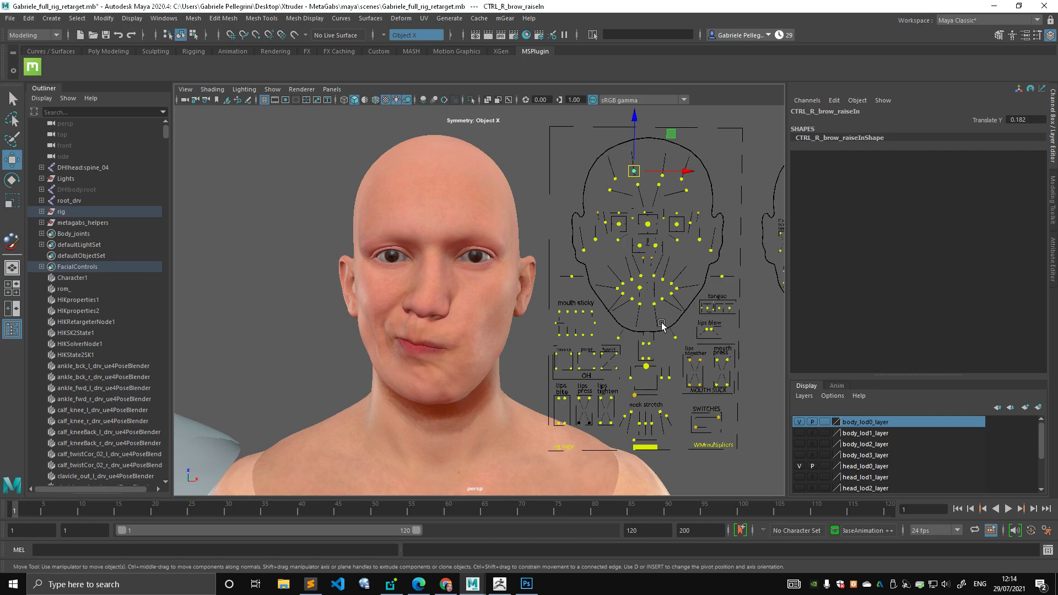
- Reset the mouth control's Translate X and Translate Y to 0
{"action": "left_click", "coordinate": [641, 288]}
{"action": "left_click", "coordinate": [1025, 129]}
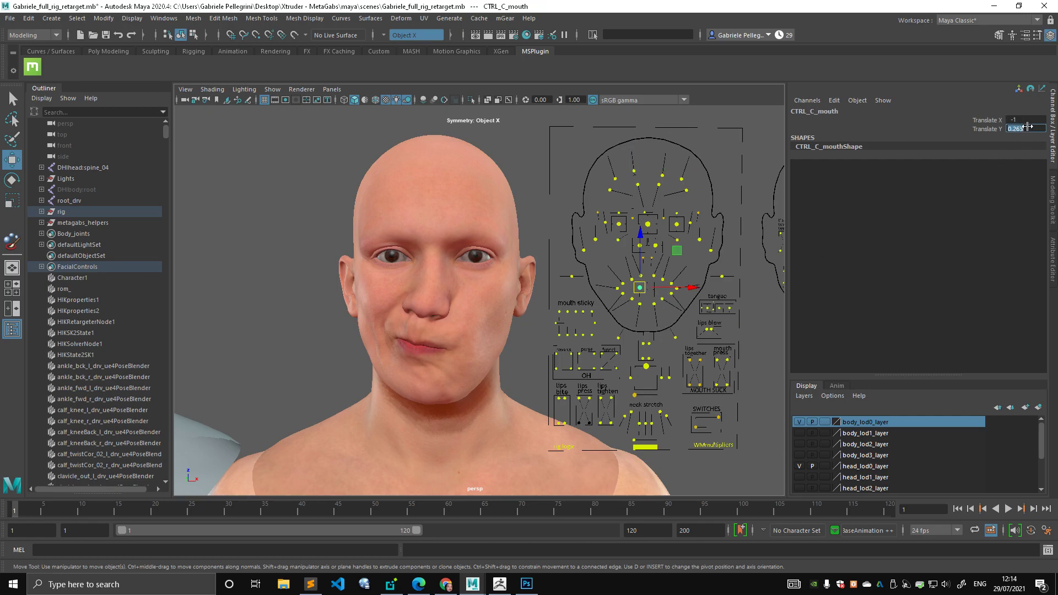
{"action": "left_click_drag", "start_coordinate": [1027, 121], "coordinate": [1028, 134]}
{"action": "type", "text": "0"}
{"action": "key", "text": "Return"}
{"action": "right_click_drag", "start_coordinate": [499, 198], "coordinate": [406, 196], "text": "alt"}
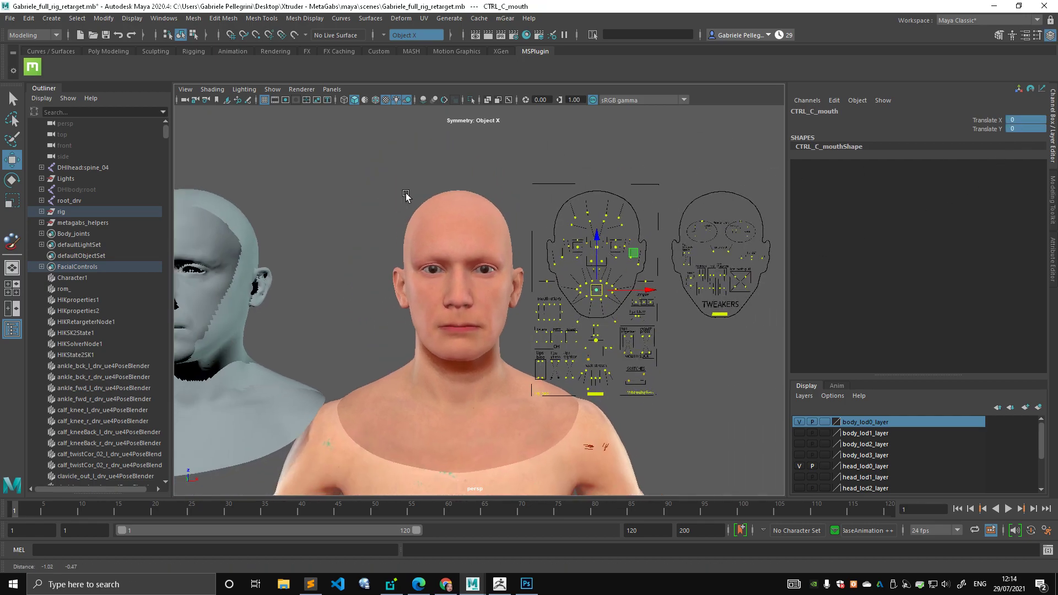
- Compare the grey sculpted head with the textured rigged head side by side
{"action": "mouse_move", "coordinate": [406, 196]}
{"action": "left_mouse_down", "text": "alt"}
{"action": "mouse_move", "coordinate": [431, 193]}
{"action": "mouse_move", "coordinate": [414, 215]}
{"action": "left_mouse_up", "text": "alt"}
{"action": "left_click", "coordinate": [330, 195]}
{"action": "left_click", "coordinate": [389, 209]}
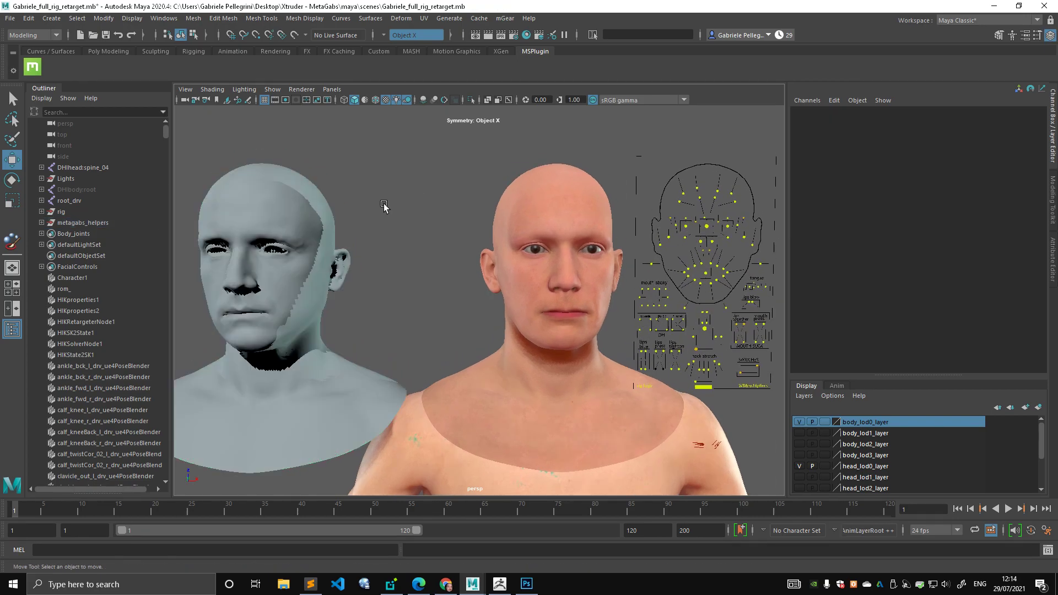
{"action": "right_click_drag", "start_coordinate": [390, 209], "coordinate": [423, 208], "text": "alt"}
{"action": "left_click", "coordinate": [299, 245]}
{"action": "left_click", "coordinate": [488, 233]}
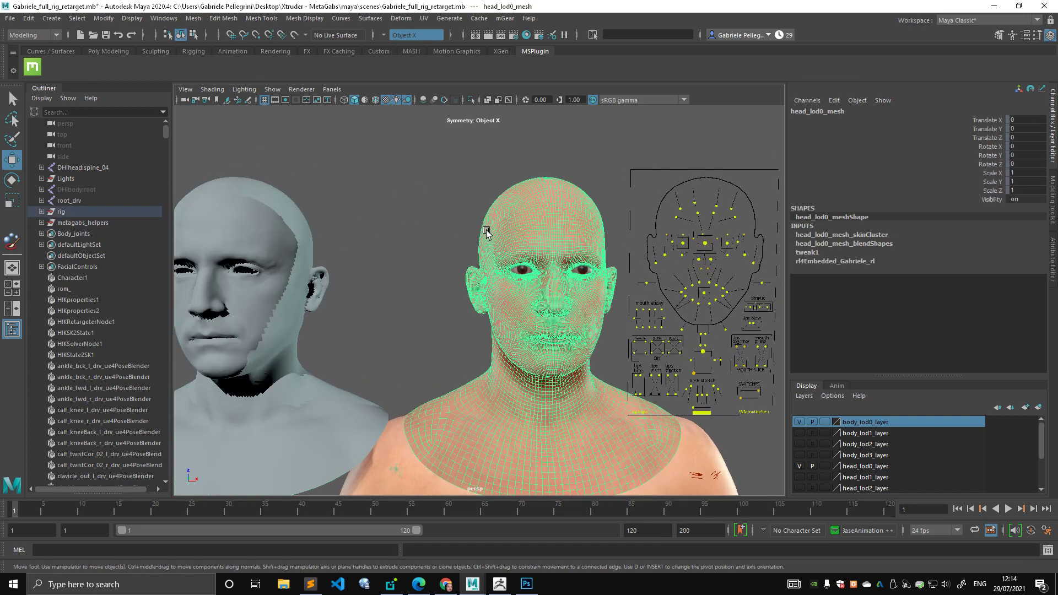
{"action": "left_click", "coordinate": [278, 233]}
{"action": "left_click", "coordinate": [353, 216]}
{"action": "middle_click_drag", "start_coordinate": [353, 216], "coordinate": [397, 215], "text": "alt"}
{"action": "right_click_drag", "start_coordinate": [397, 215], "coordinate": [433, 215], "text": "alt"}
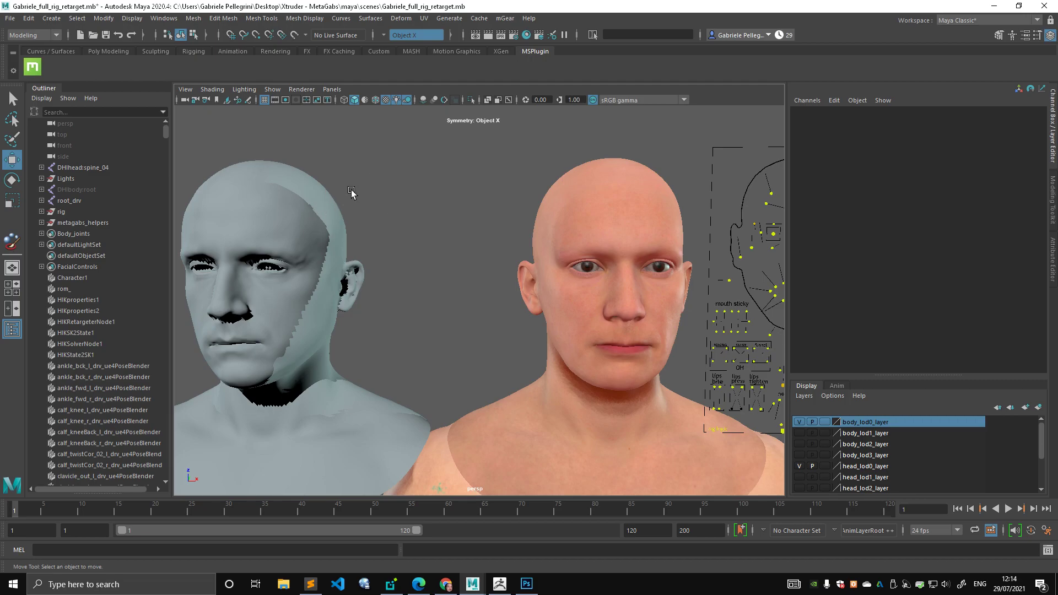
- Select the textured head mesh, clear the selection, and select the grey retarget head mesh instead
{"action": "left_click", "coordinate": [581, 201]}
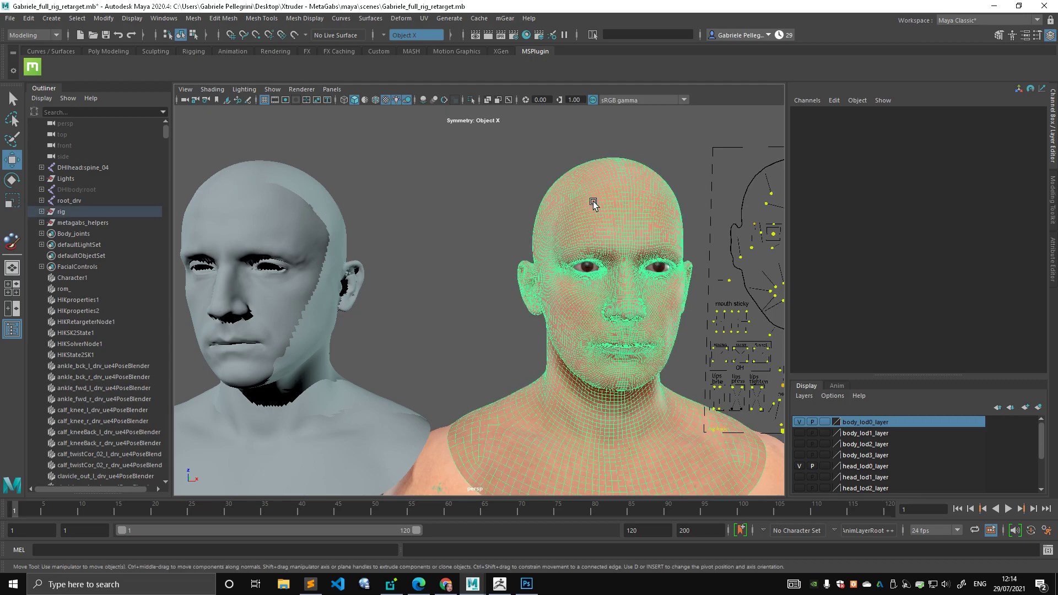
{"action": "left_click", "coordinate": [392, 218]}
{"action": "left_click", "coordinate": [351, 218]}
{"action": "left_click", "coordinate": [549, 198]}
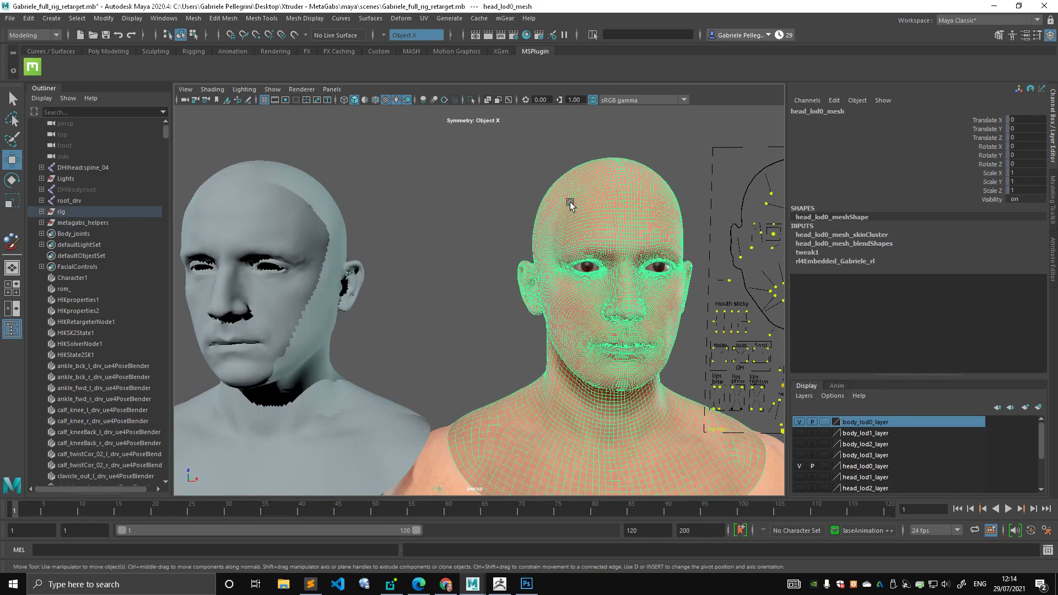
{"action": "left_click", "coordinate": [386, 211]}
{"action": "left_click", "coordinate": [319, 221]}
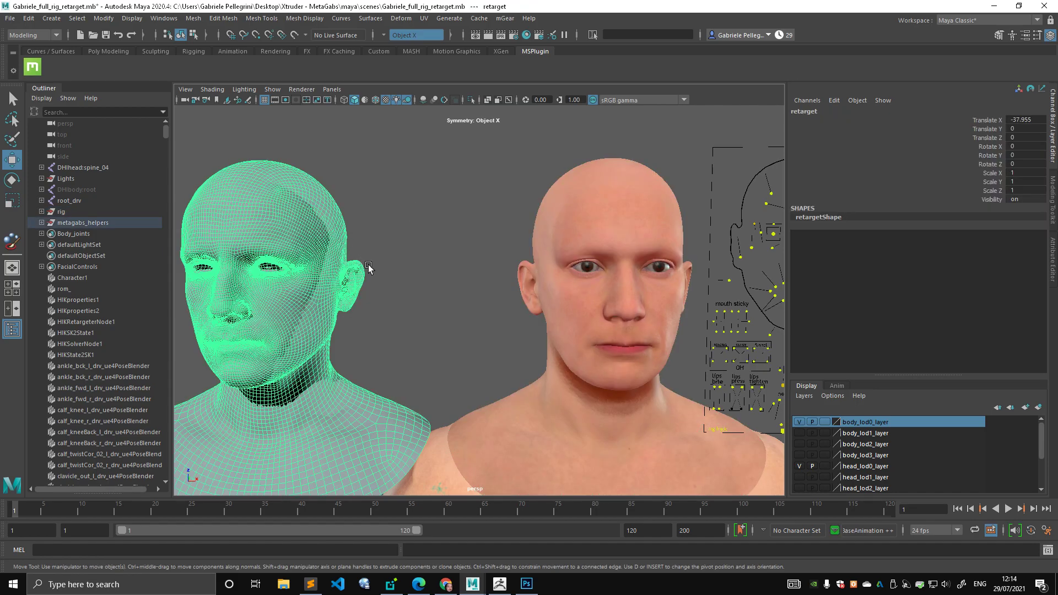
- Examine the grey retarget head's wireframe and facial features up close, and clear the selection
{"action": "middle_click_drag", "start_coordinate": [411, 233], "coordinate": [421, 212], "text": "alt"}
{"action": "right_click_drag", "start_coordinate": [421, 213], "coordinate": [440, 214], "text": "alt"}
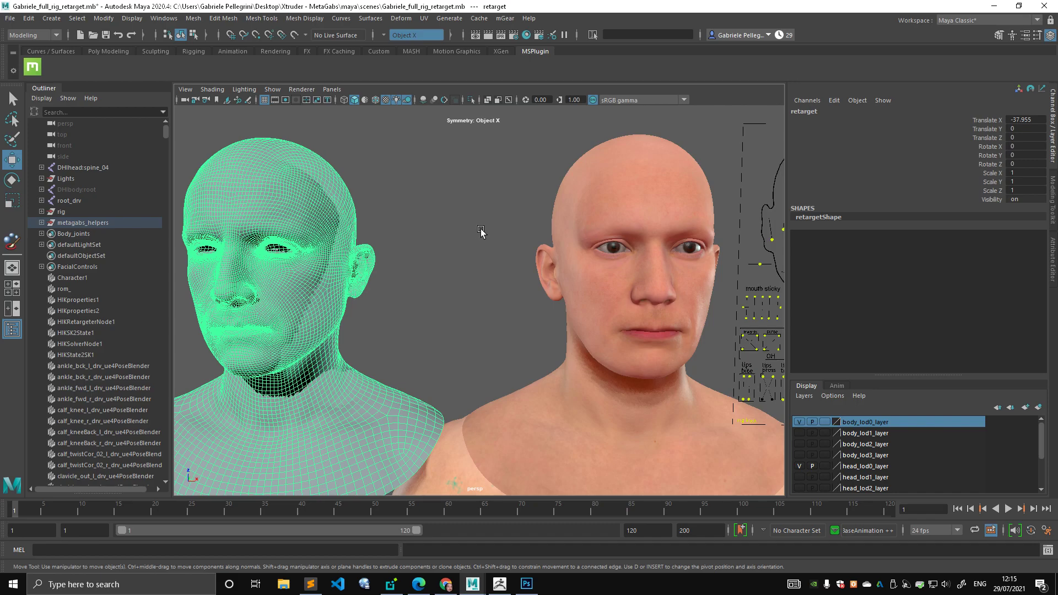
{"action": "middle_click_drag", "start_coordinate": [392, 227], "coordinate": [504, 259], "text": "alt"}
{"action": "scroll", "coordinate": [452, 228], "scroll_direction": "up", "scroll_amount": 2}
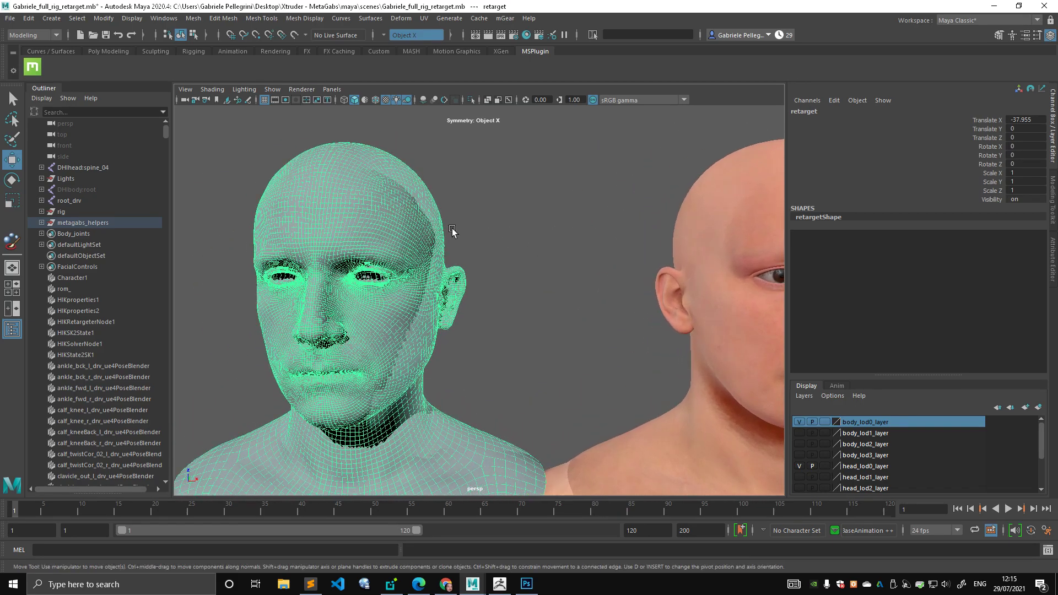
{"action": "middle_click_drag", "start_coordinate": [452, 228], "coordinate": [488, 245], "text": "alt"}
{"action": "scroll", "coordinate": [521, 236], "scroll_direction": "up", "scroll_amount": 1}
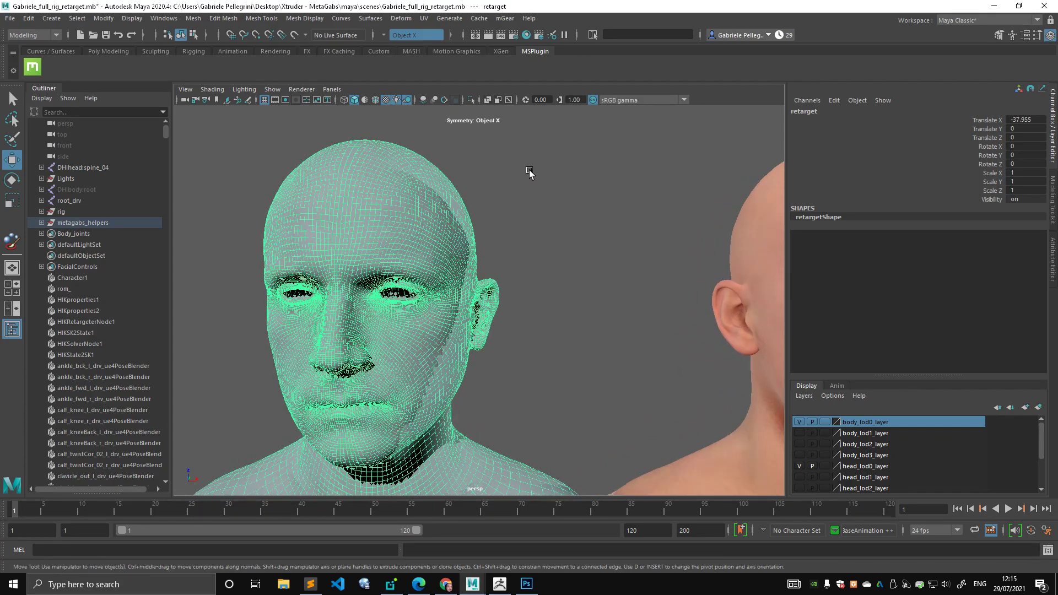
{"action": "left_click_drag", "start_coordinate": [456, 214], "coordinate": [458, 181], "text": "alt"}
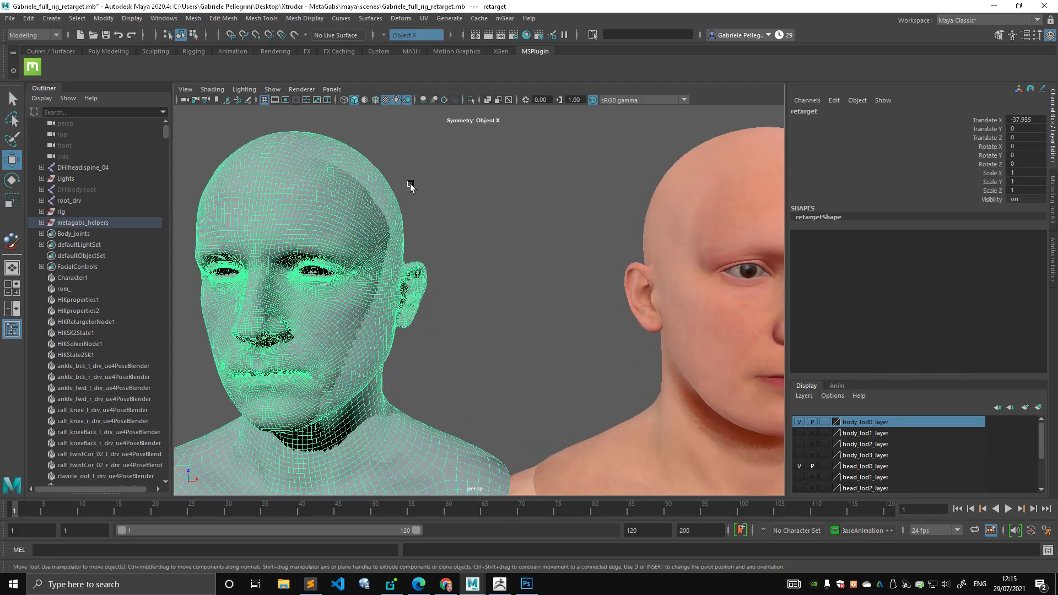
{"action": "left_click", "coordinate": [458, 169]}
{"action": "scroll", "coordinate": [513, 189], "scroll_direction": "down", "scroll_amount": 2}
{"action": "middle_click_drag", "start_coordinate": [513, 189], "coordinate": [384, 178], "text": "alt"}
{"action": "scroll", "coordinate": [354, 179], "scroll_direction": "down", "scroll_amount": 3}
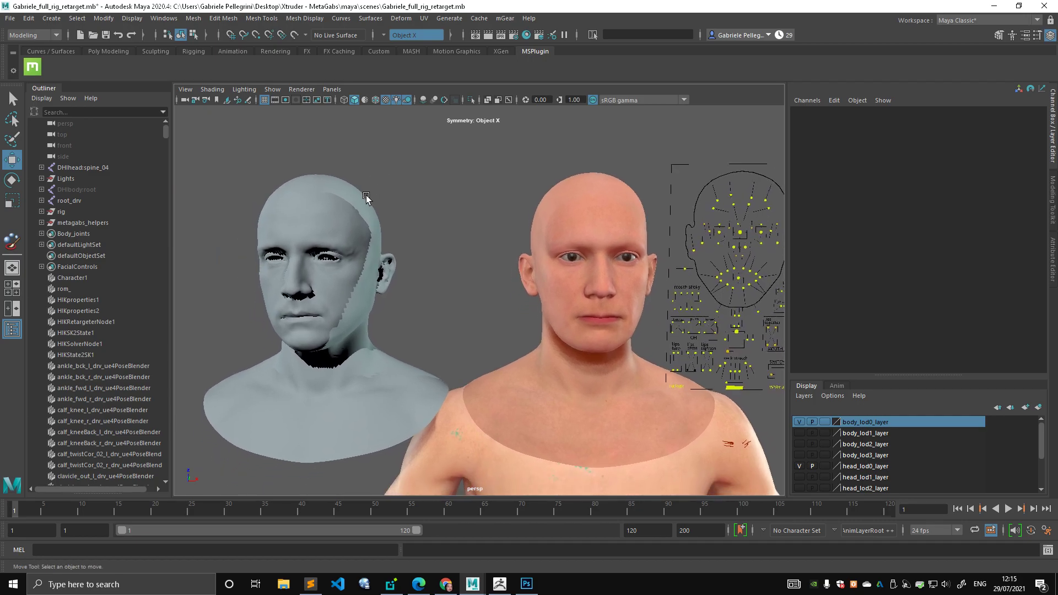
- Open the Script Editor beside the heads and run the entire MetaHuman class script
{"action": "left_click", "coordinate": [366, 198]}
{"action": "left_click", "coordinate": [445, 206]}
{"action": "left_click", "coordinate": [1048, 549]}
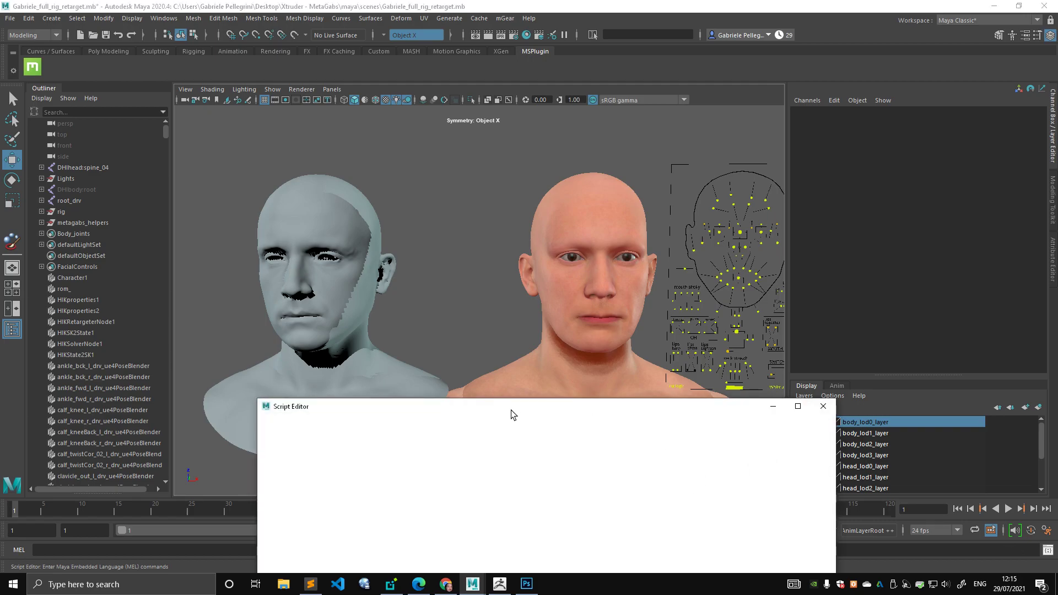
{"action": "left_click_drag", "start_coordinate": [462, 409], "coordinate": [858, 140]}
{"action": "left_click", "coordinate": [854, 407]}
{"action": "key", "text": "ctrl+a"}
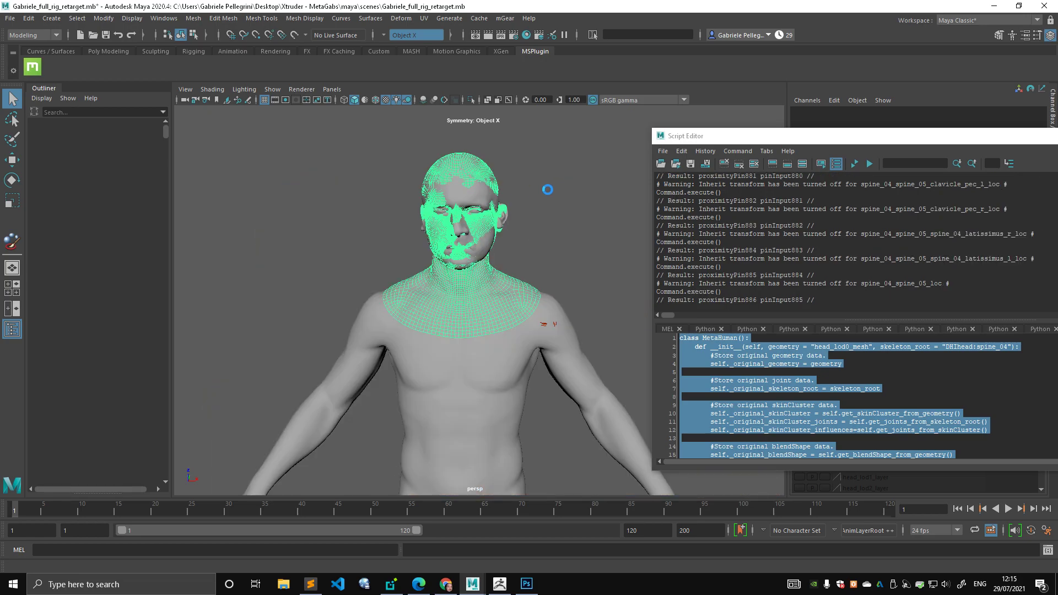
- Switch to Photoshop, clear the selection in head_cm1_color_map.tga, and activate the Move tool
{"action": "left_click", "coordinate": [527, 584]}
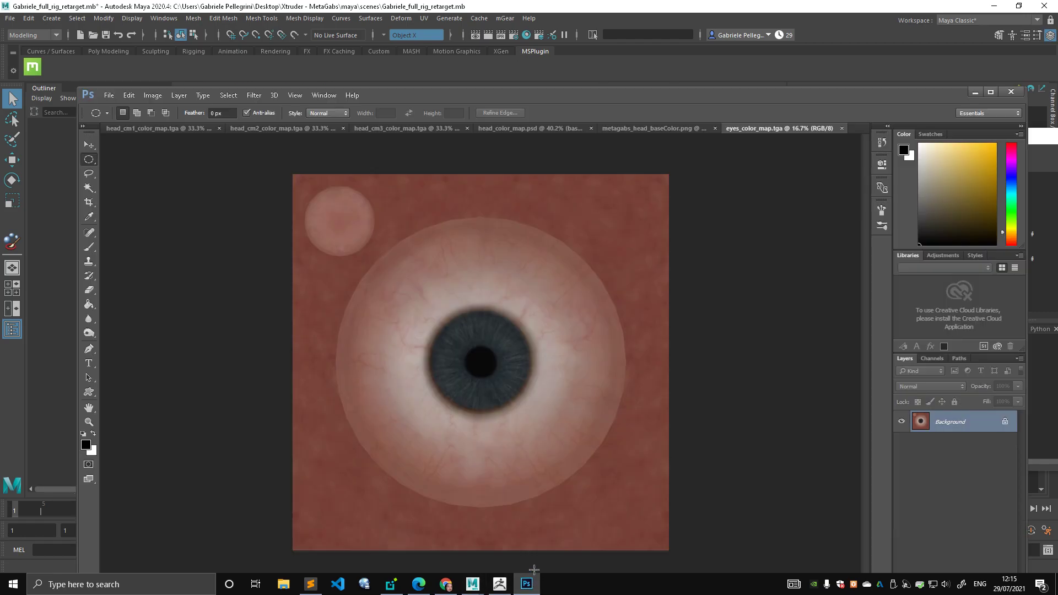
{"action": "left_click", "coordinate": [186, 130]}
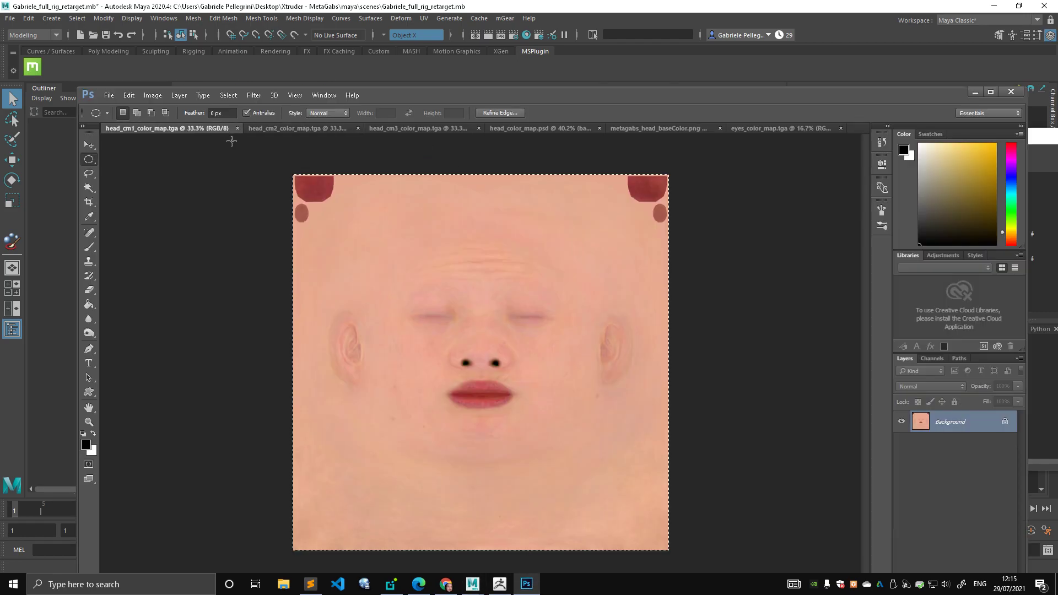
{"action": "key", "text": "ctrl+d"}
{"action": "left_click", "coordinate": [89, 144]}
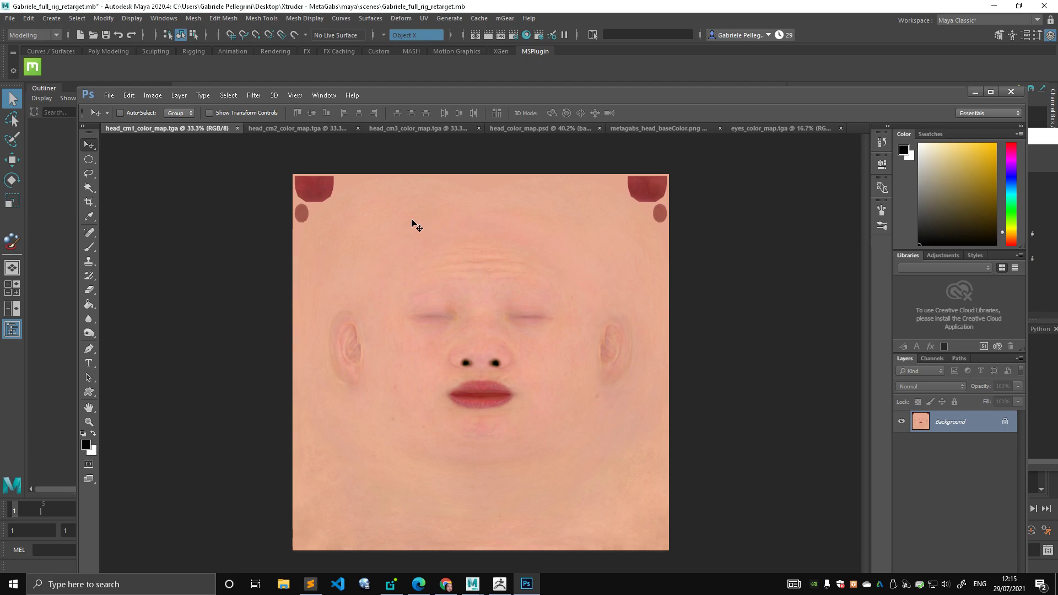
- Check head_cm3_color_map.tga, and hide the cm1 and base_color_corrected layers in head_color_map.psd
{"action": "left_click", "coordinate": [431, 129]}
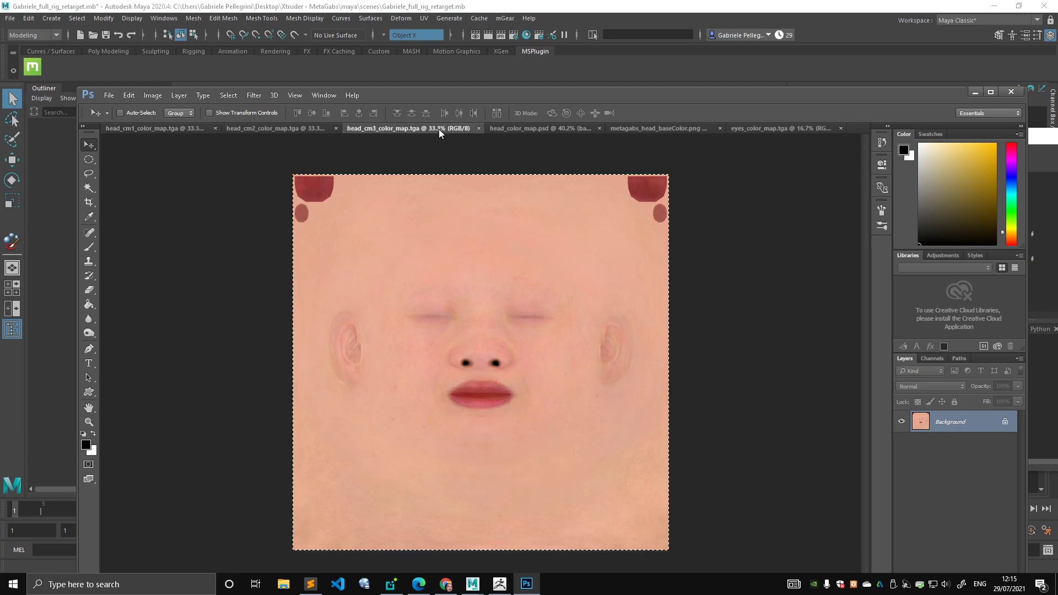
{"action": "left_click", "coordinate": [512, 128]}
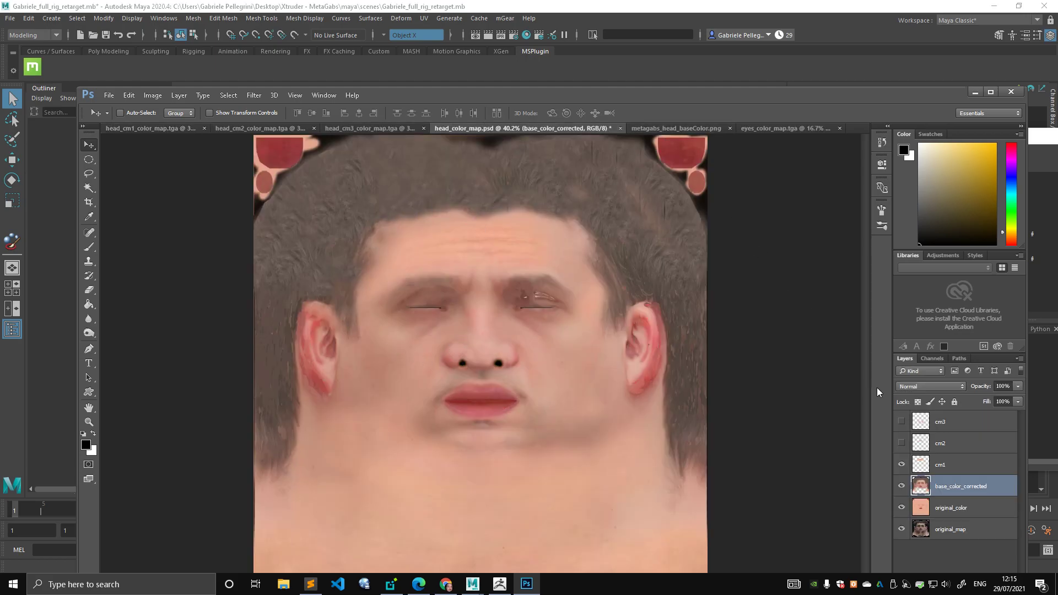
{"action": "left_click", "coordinate": [901, 465]}
{"action": "left_click", "coordinate": [902, 486]}
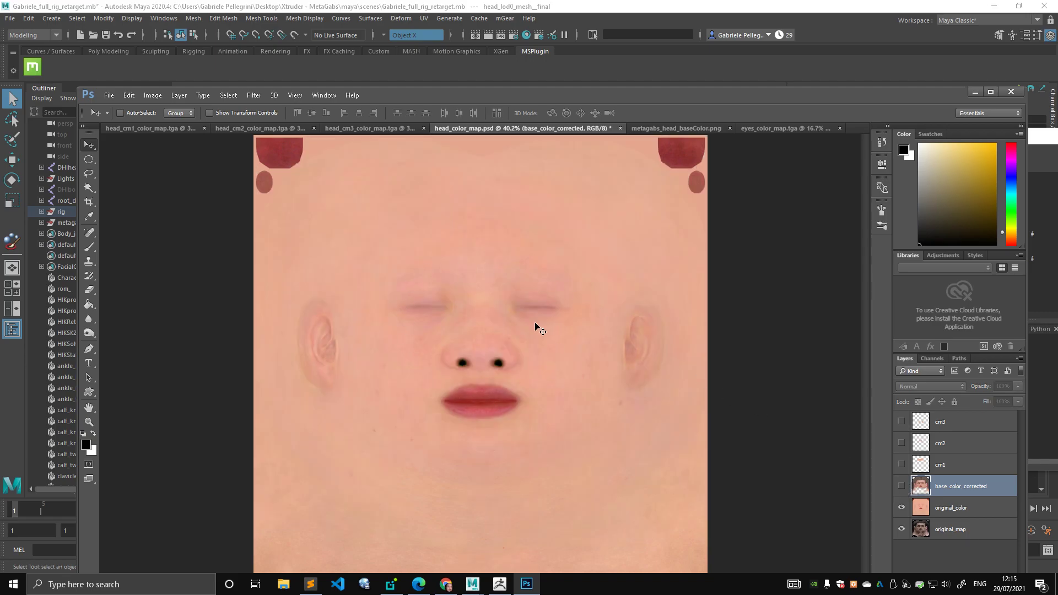
- Examine the metagabs_head_baseColor.png texture up close
{"action": "left_click", "coordinate": [666, 128]}
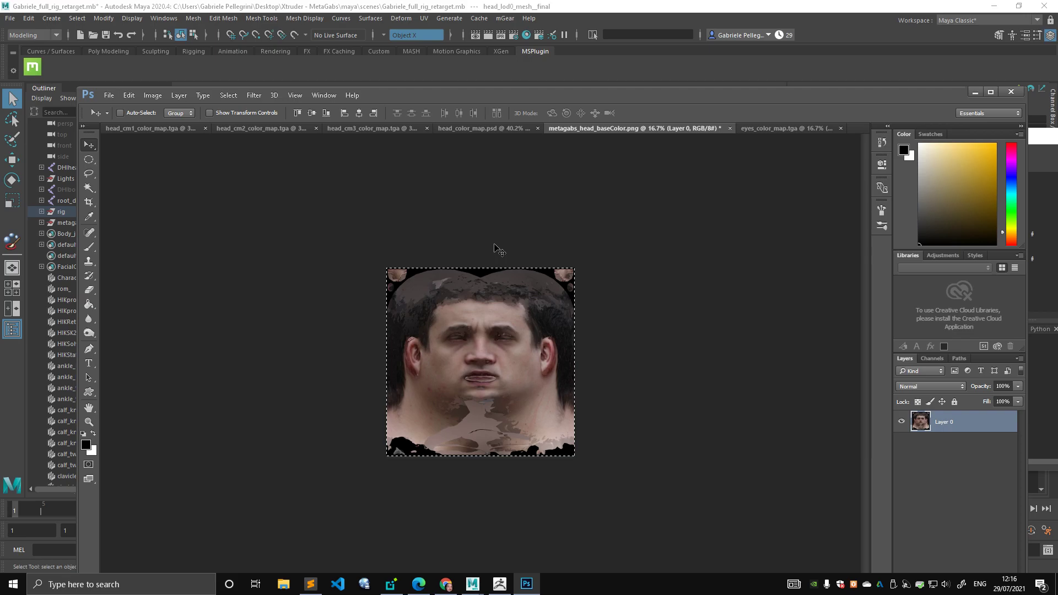
{"action": "scroll", "coordinate": [494, 244], "scroll_direction": "up", "scroll_amount": 3, "text": "alt"}
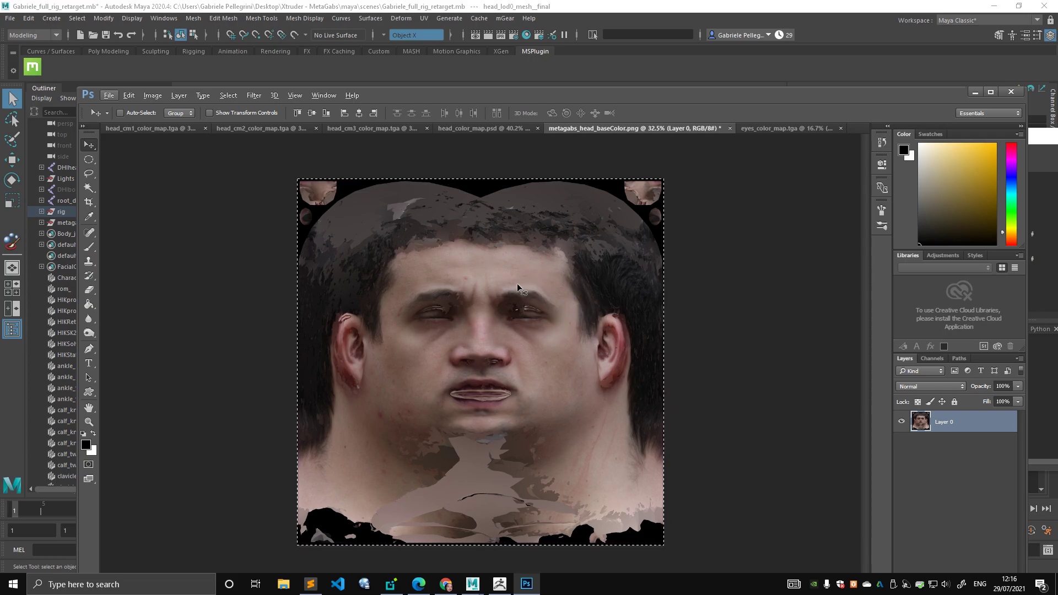
- In head_color_map.psd, compare the base_color_corrected layer with original_color by toggling its visibility, leaving it hidden
{"action": "left_click", "coordinate": [491, 130]}
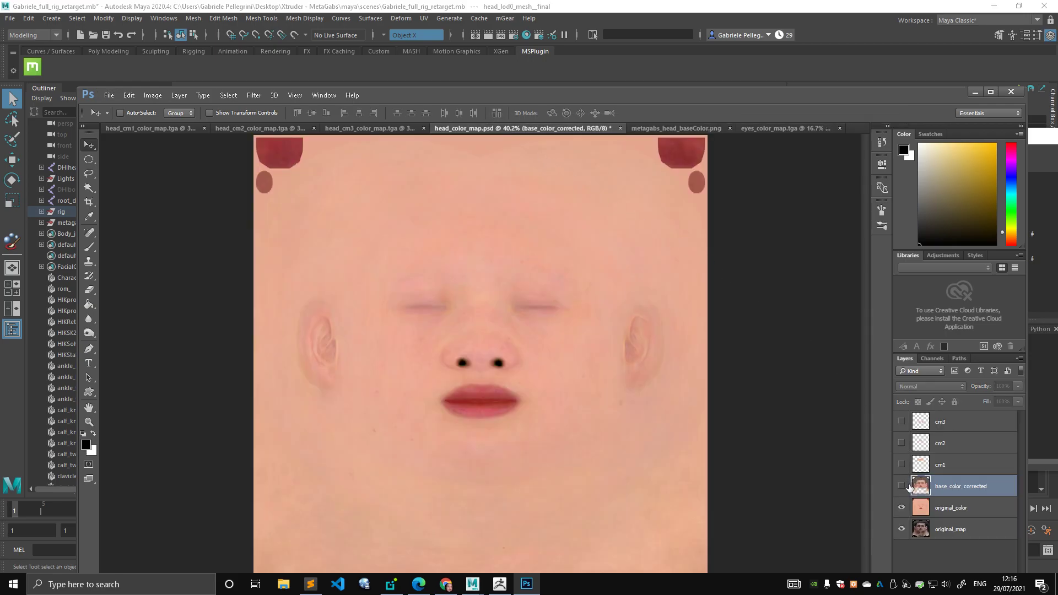
{"action": "left_click", "coordinate": [907, 486]}
{"action": "left_click", "coordinate": [908, 487]}
{"action": "left_click", "coordinate": [907, 487]}
{"action": "left_click", "coordinate": [908, 486]}
{"action": "left_click", "coordinate": [903, 486]}
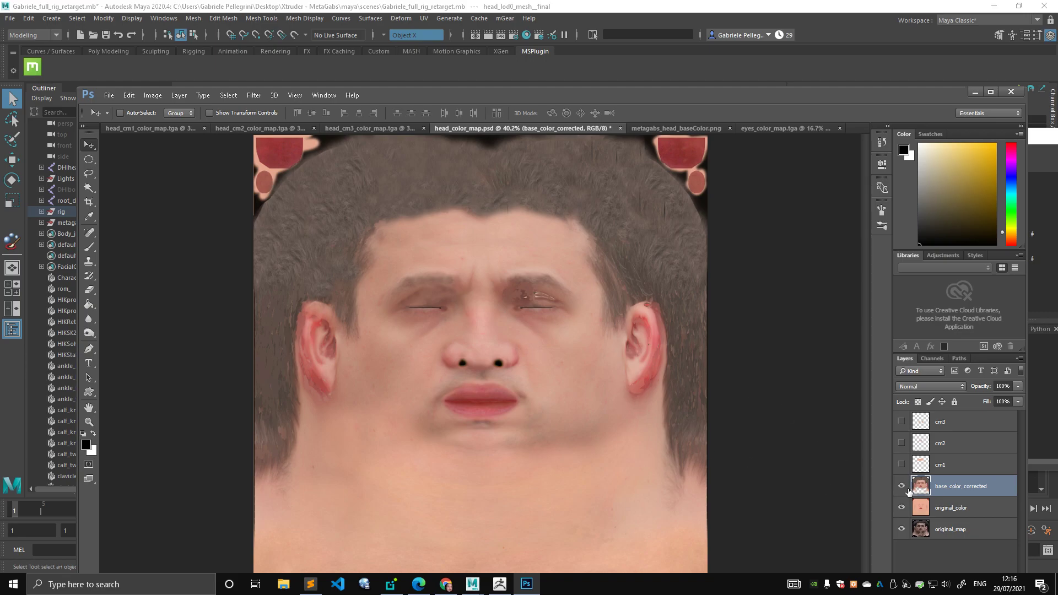
{"action": "left_click", "coordinate": [903, 486]}
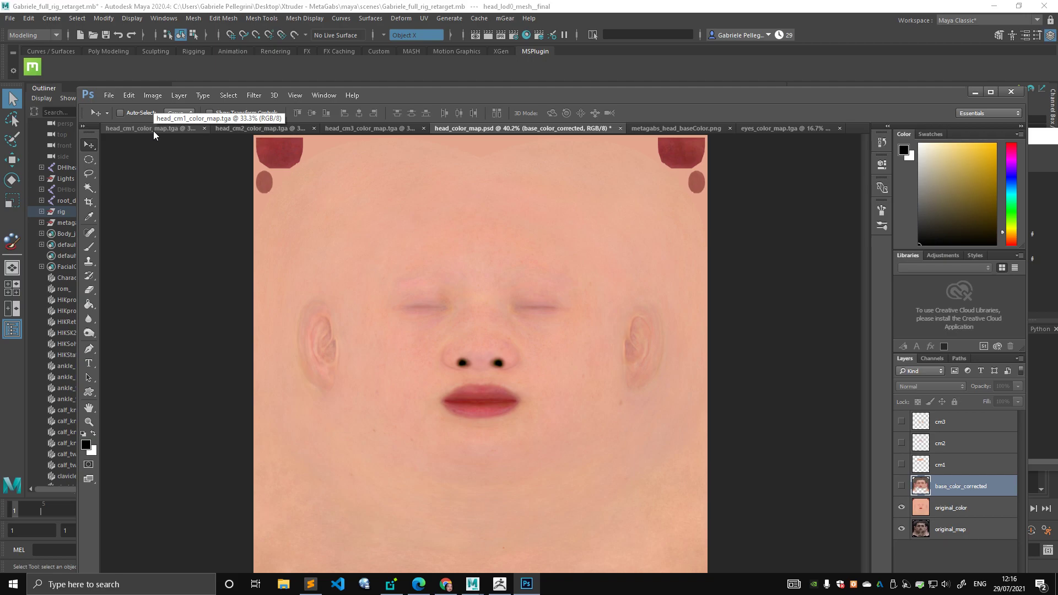
- Compare the forehead, nose and mouth areas across the cm1, cm2 and cm3 head colour map files
{"action": "left_click", "coordinate": [154, 131]}
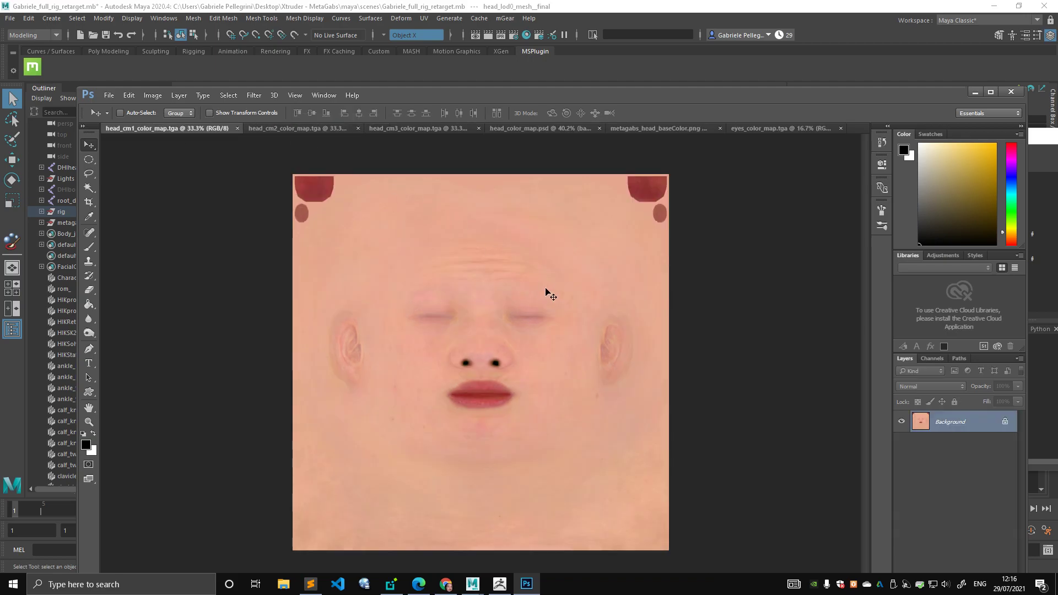
{"action": "left_click", "coordinate": [629, 128]}
{"action": "left_click", "coordinate": [481, 128]}
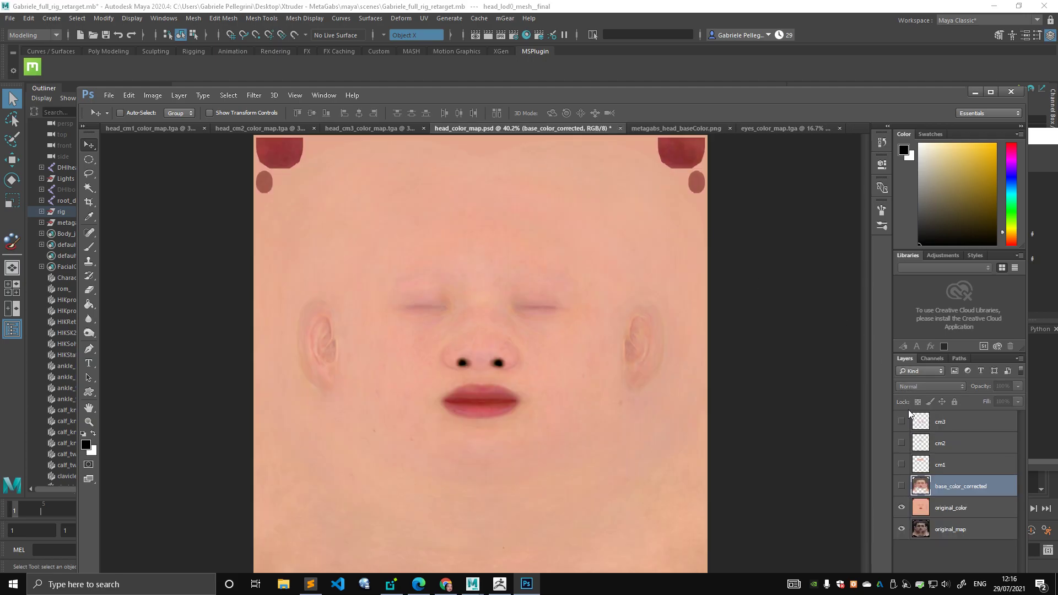
{"action": "left_click", "coordinate": [161, 128]}
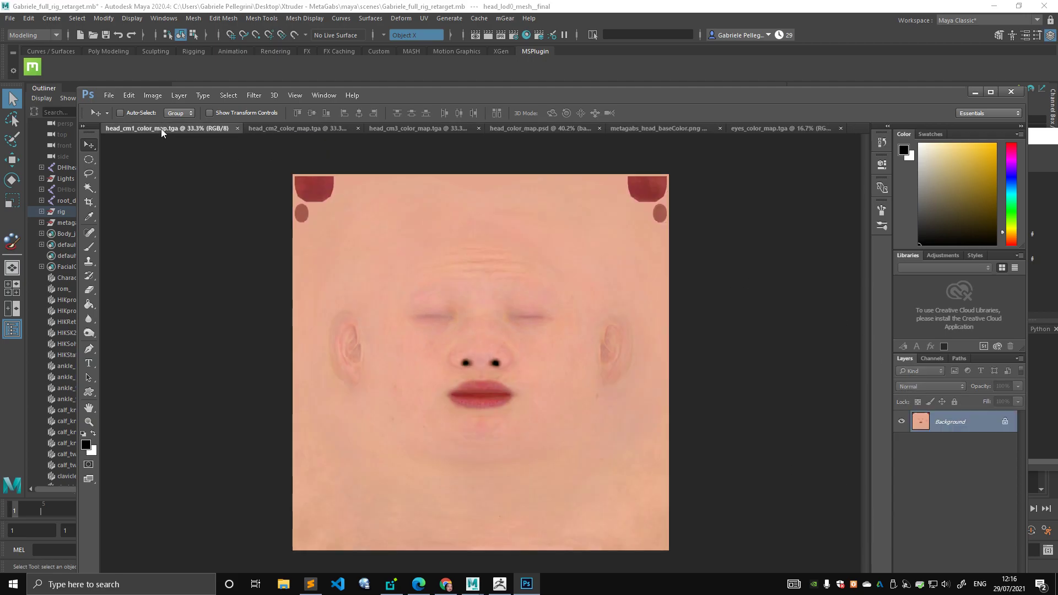
{"action": "left_click", "coordinate": [287, 128]}
{"action": "key", "text": "ctrl+a"}
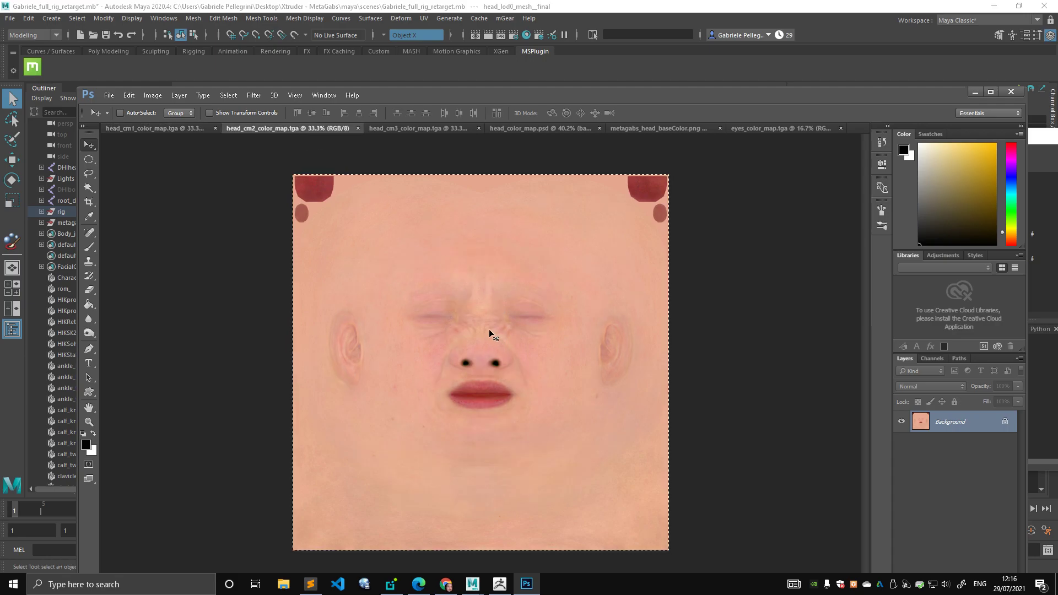
{"action": "left_click", "coordinate": [401, 128]}
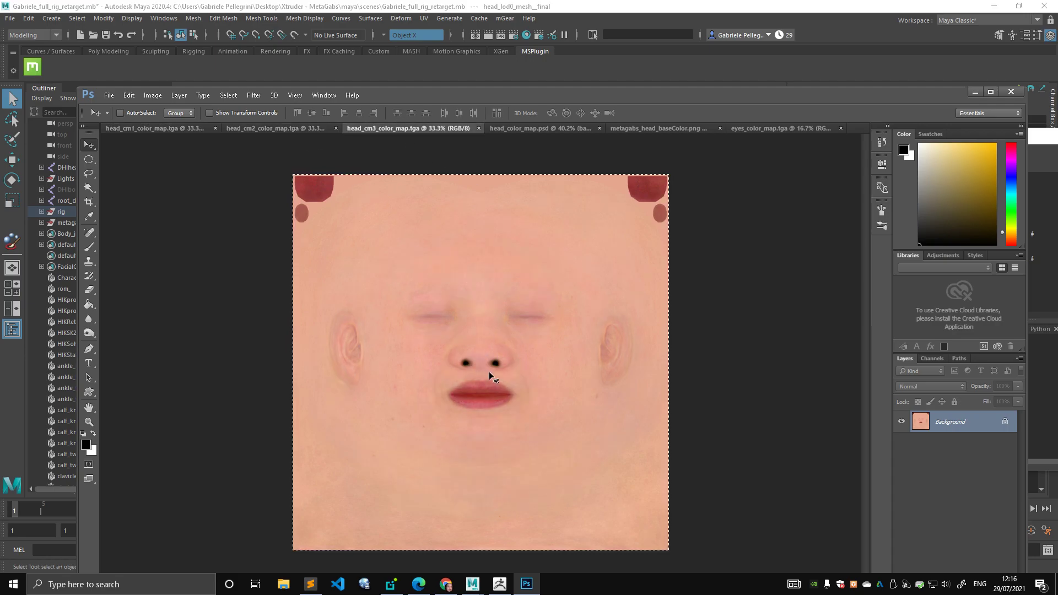
{"action": "left_click", "coordinate": [303, 125]}
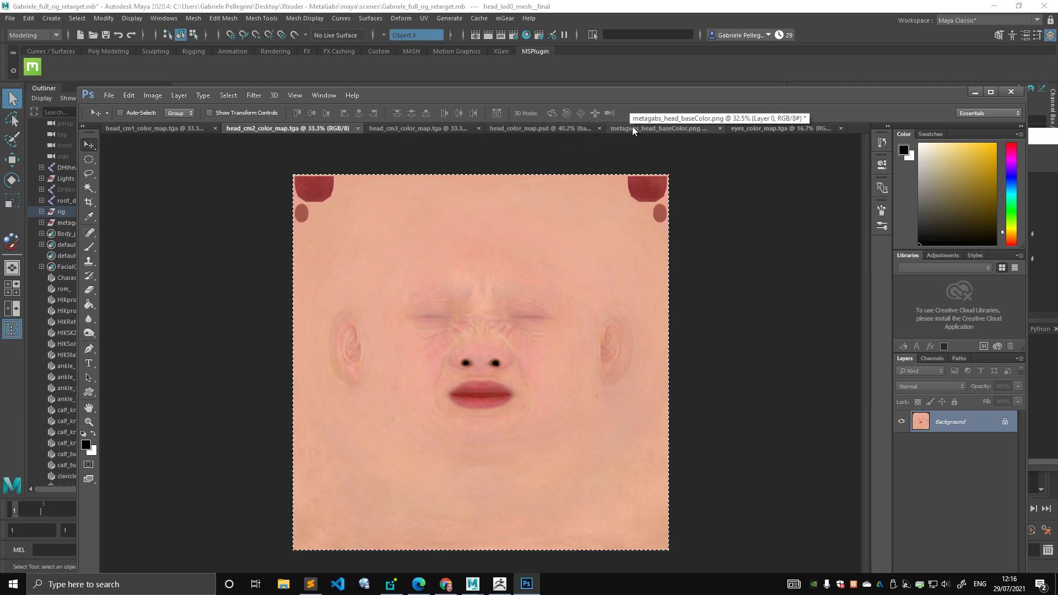
- Show the base_color_corrected layer in head_color_map.psd and preview the cm1 layer over it
{"action": "left_click", "coordinate": [551, 129]}
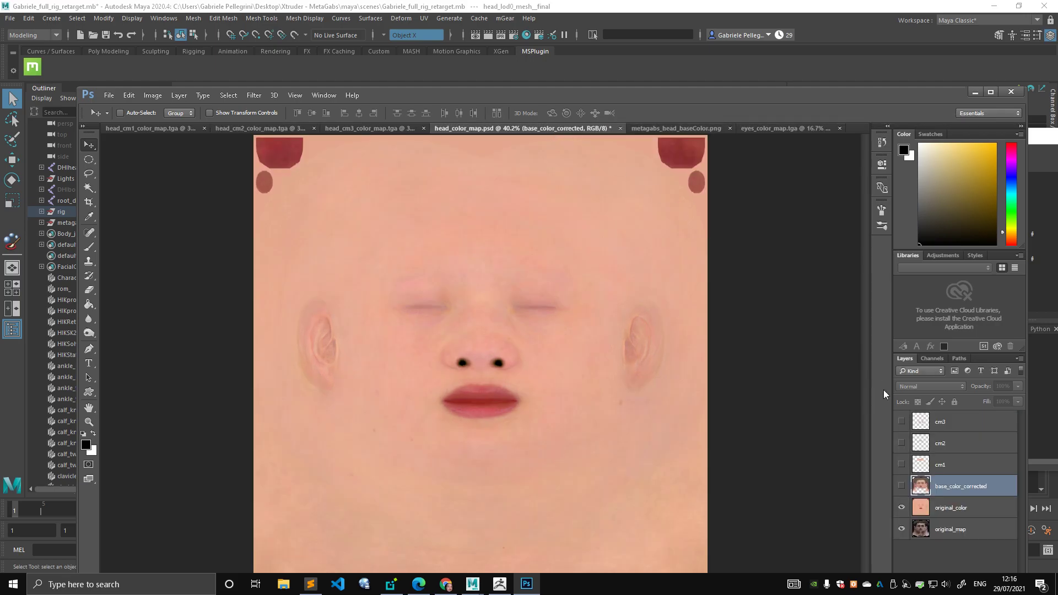
{"action": "left_click", "coordinate": [901, 486]}
{"action": "left_click", "coordinate": [902, 465]}
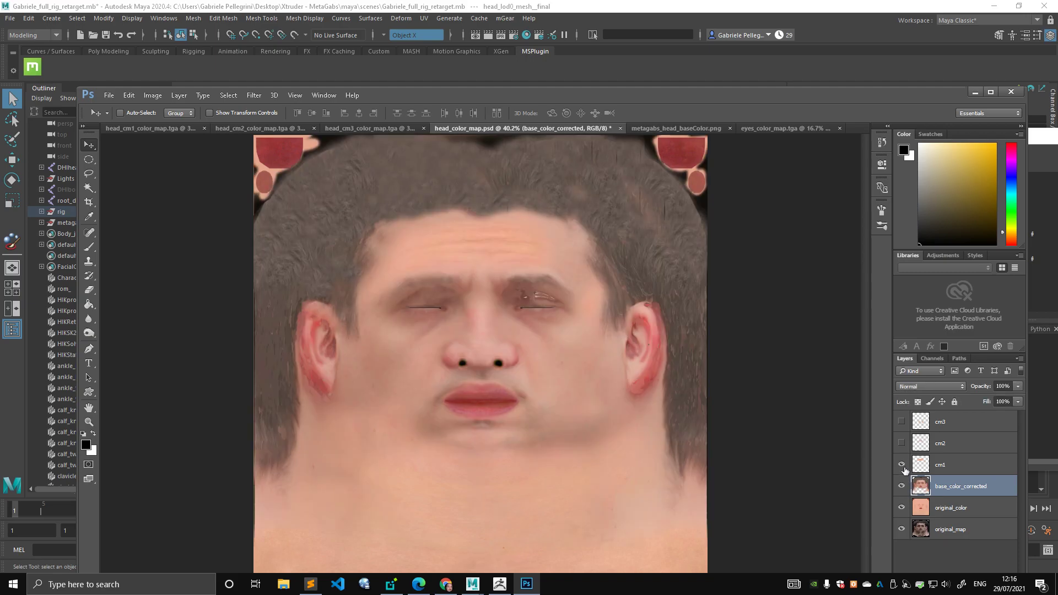
{"action": "left_click", "coordinate": [905, 467]}
{"action": "left_click", "coordinate": [906, 467]}
{"action": "left_click", "coordinate": [906, 466]}
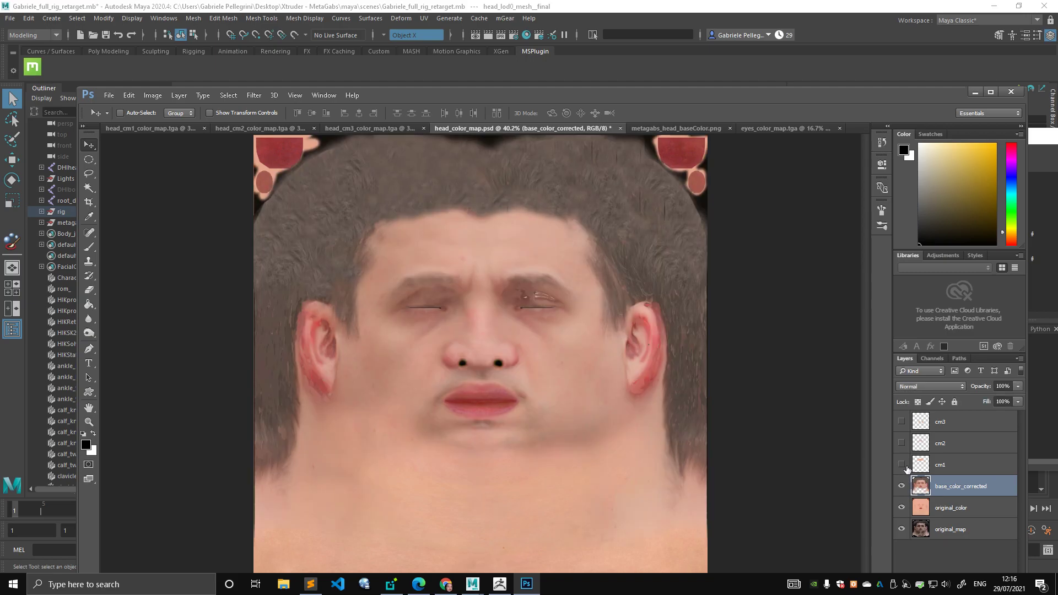
{"action": "left_click", "coordinate": [906, 466]}
- Preview the cm2 and cm3 layers over the corrected base colour
{"action": "left_click", "coordinate": [908, 447]}
{"action": "left_click", "coordinate": [908, 447]}
{"action": "left_click", "coordinate": [908, 447]}
{"action": "left_click", "coordinate": [908, 446]}
{"action": "left_click", "coordinate": [903, 422]}
- Switch to Maya, frame the grey head with its facial controls, and move the Script Editor clear of them
{"action": "left_click", "coordinate": [418, 6]}
{"action": "left_click", "coordinate": [415, 170]}
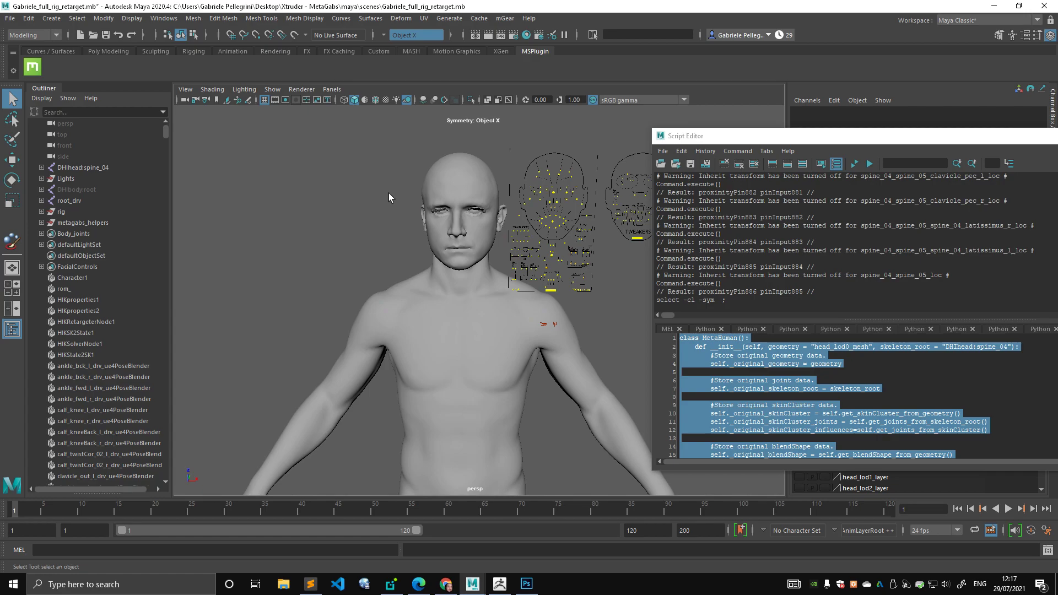
{"action": "scroll", "coordinate": [389, 193], "scroll_direction": "up", "scroll_amount": 5}
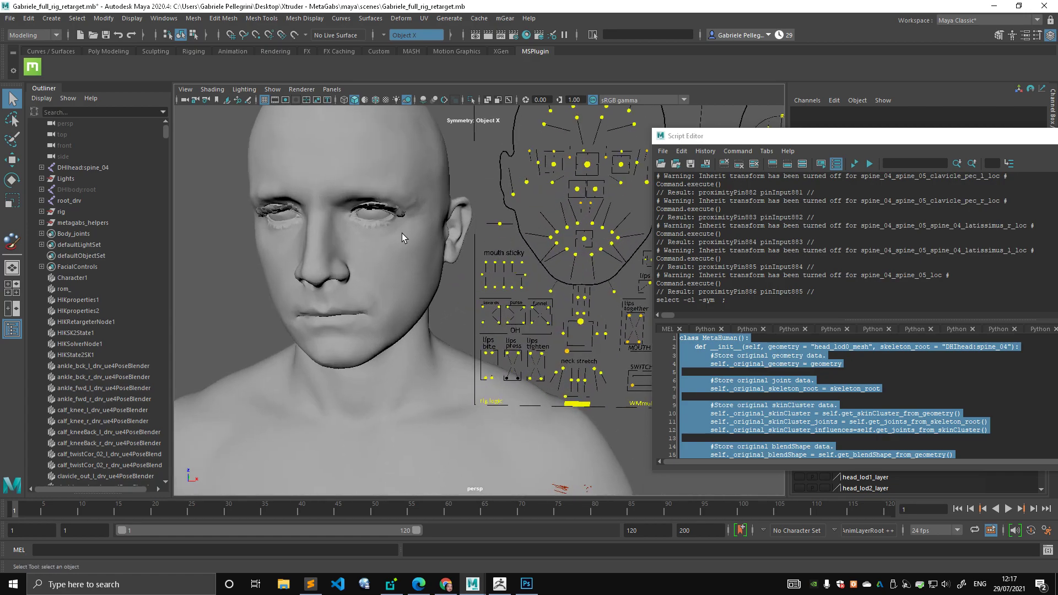
{"action": "left_click_drag", "start_coordinate": [401, 233], "coordinate": [421, 266], "text": "alt"}
{"action": "right_click_drag", "start_coordinate": [421, 266], "coordinate": [522, 255], "text": "alt"}
{"action": "left_click_drag", "start_coordinate": [700, 137], "coordinate": [854, 175]}
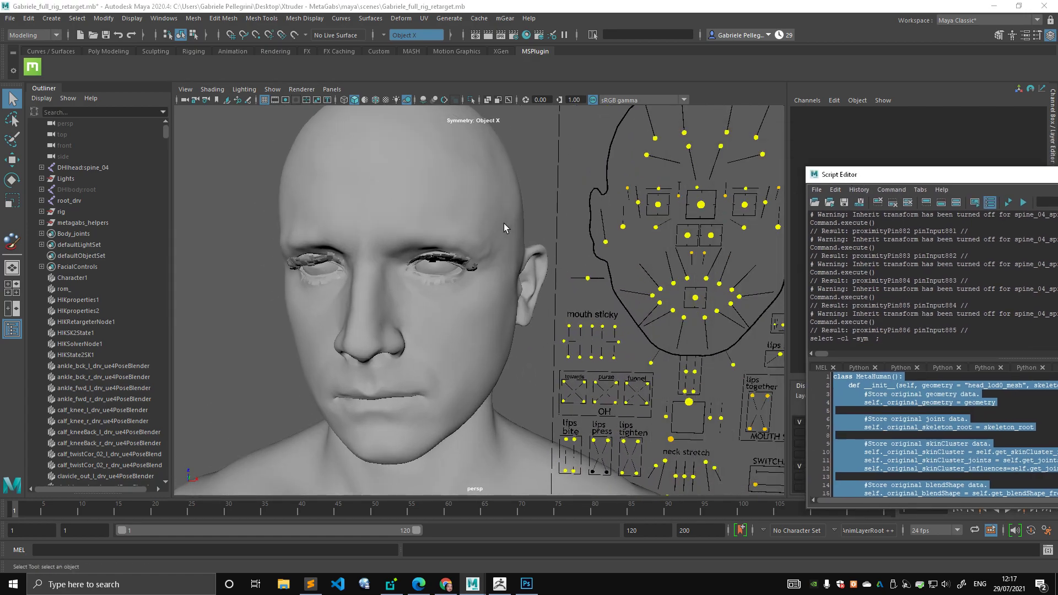
{"action": "left_click_drag", "start_coordinate": [505, 227], "coordinate": [513, 198], "text": "alt"}
- Try moving the mouth and jaw controls on the facial rig, undoing each move
{"action": "left_click", "coordinate": [689, 284]}
{"action": "key", "text": "w"}
{"action": "left_click_drag", "start_coordinate": [702, 288], "coordinate": [717, 280]}
{"action": "key", "text": "ctrl+z"}
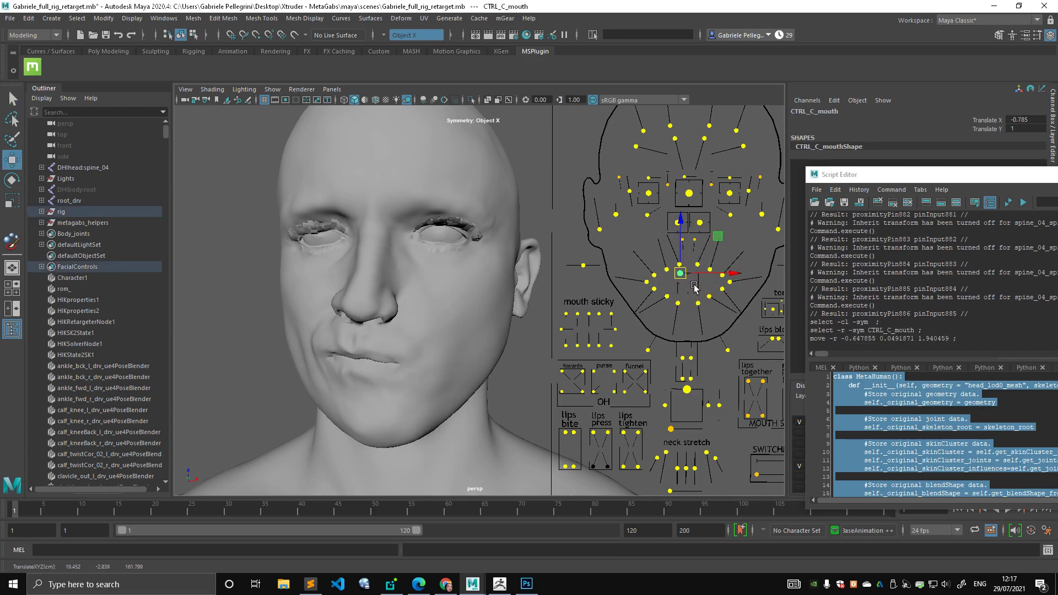
{"action": "left_click", "coordinate": [700, 397]}
{"action": "mouse_move", "coordinate": [700, 397]}
{"action": "left_mouse_down"}
{"action": "mouse_move", "coordinate": [683, 405]}
{"action": "mouse_move", "coordinate": [703, 397]}
{"action": "mouse_move", "coordinate": [707, 422]}
{"action": "mouse_move", "coordinate": [711, 378]}
{"action": "mouse_move", "coordinate": [715, 396]}
{"action": "mouse_move", "coordinate": [693, 375]}
{"action": "mouse_move", "coordinate": [678, 394]}
{"action": "mouse_move", "coordinate": [707, 398]}
{"action": "left_mouse_up"}
{"action": "key", "text": "ctrl+z"}
{"action": "left_click", "coordinate": [689, 284]}
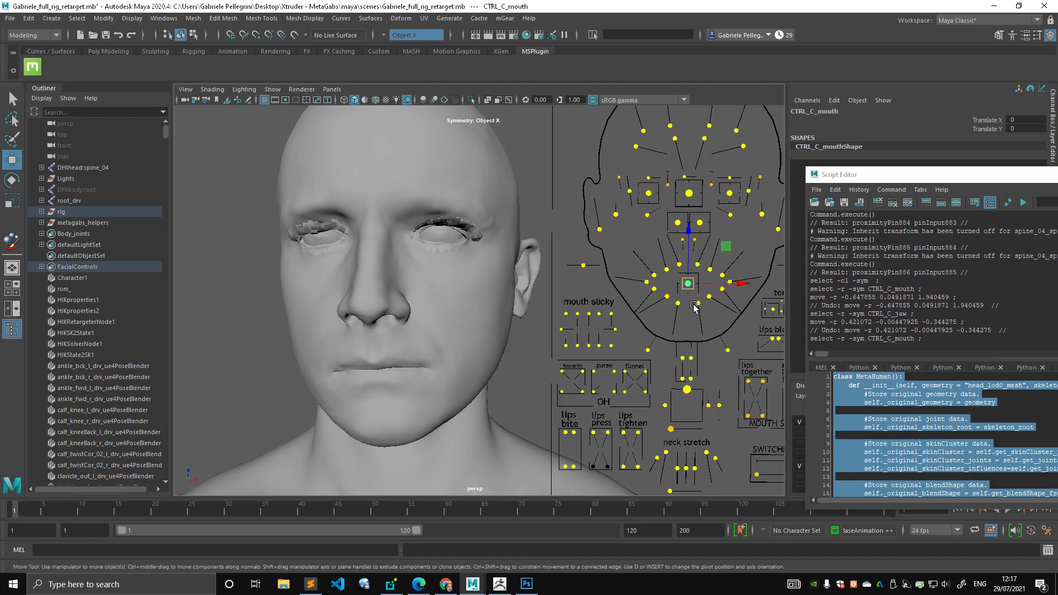
{"action": "mouse_move", "coordinate": [696, 290]}
{"action": "left_mouse_down"}
{"action": "mouse_move", "coordinate": [697, 305]}
{"action": "mouse_move", "coordinate": [708, 277]}
{"action": "left_mouse_up"}
{"action": "key", "text": "ctrl+z"}
- Activate the Select tool and display the character with textures in the viewport
{"action": "scroll", "coordinate": [387, 228], "scroll_direction": "down", "scroll_amount": 3}
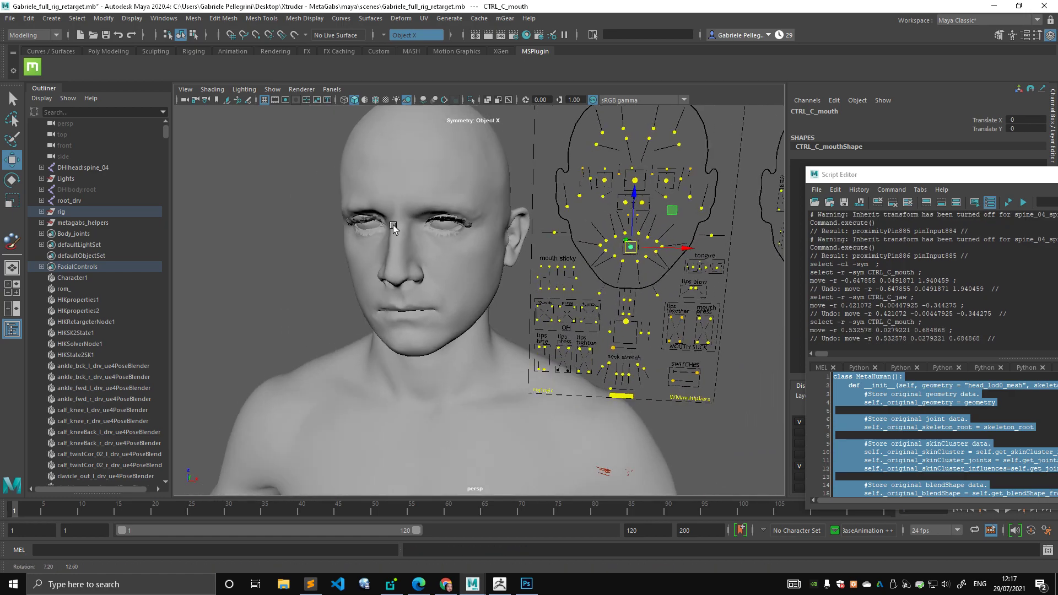
{"action": "key", "text": "q"}
{"action": "scroll", "coordinate": [461, 177], "scroll_direction": "down", "scroll_amount": 1}
{"action": "middle_click_drag", "start_coordinate": [463, 175], "coordinate": [450, 183], "text": "alt"}
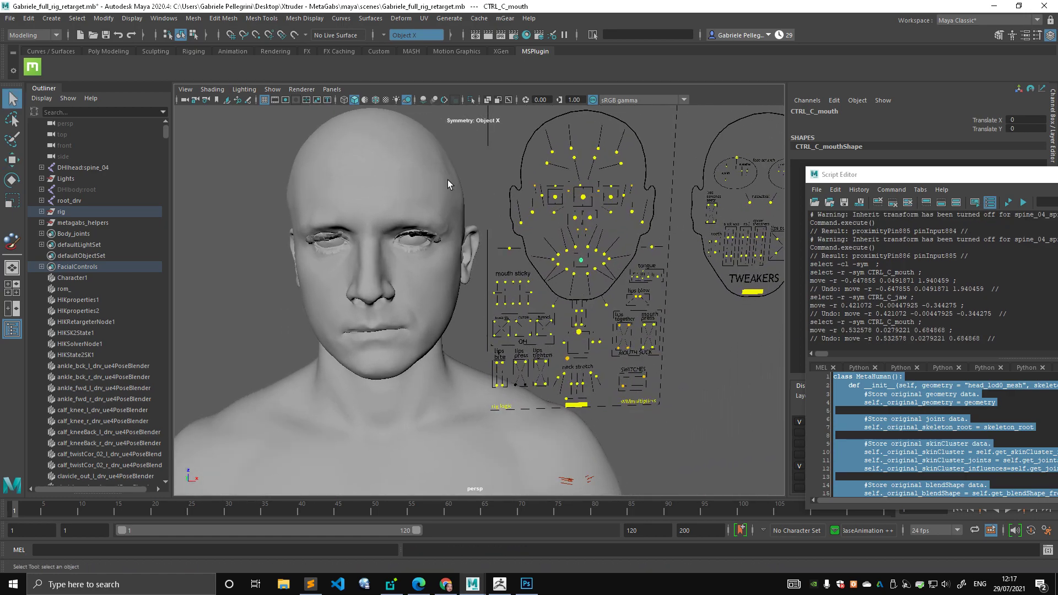
{"action": "key", "text": "6"}
{"action": "mouse_move", "coordinate": [463, 171]}
{"action": "left_mouse_down", "text": "alt"}
{"action": "mouse_move", "coordinate": [444, 203]}
{"action": "mouse_move", "coordinate": [485, 218]}
{"action": "mouse_move", "coordinate": [494, 210]}
{"action": "mouse_move", "coordinate": [468, 241]}
{"action": "mouse_move", "coordinate": [507, 224]}
{"action": "mouse_move", "coordinate": [467, 253]}
{"action": "left_mouse_up", "text": "alt"}
{"action": "mouse_move", "coordinate": [467, 253]}
{"action": "right_mouse_down", "text": "alt"}
{"action": "mouse_move", "coordinate": [306, 238]}
{"action": "mouse_move", "coordinate": [473, 243]}
{"action": "right_mouse_up", "text": "alt"}
{"action": "left_click_drag", "start_coordinate": [473, 243], "coordinate": [490, 237], "text": "alt"}
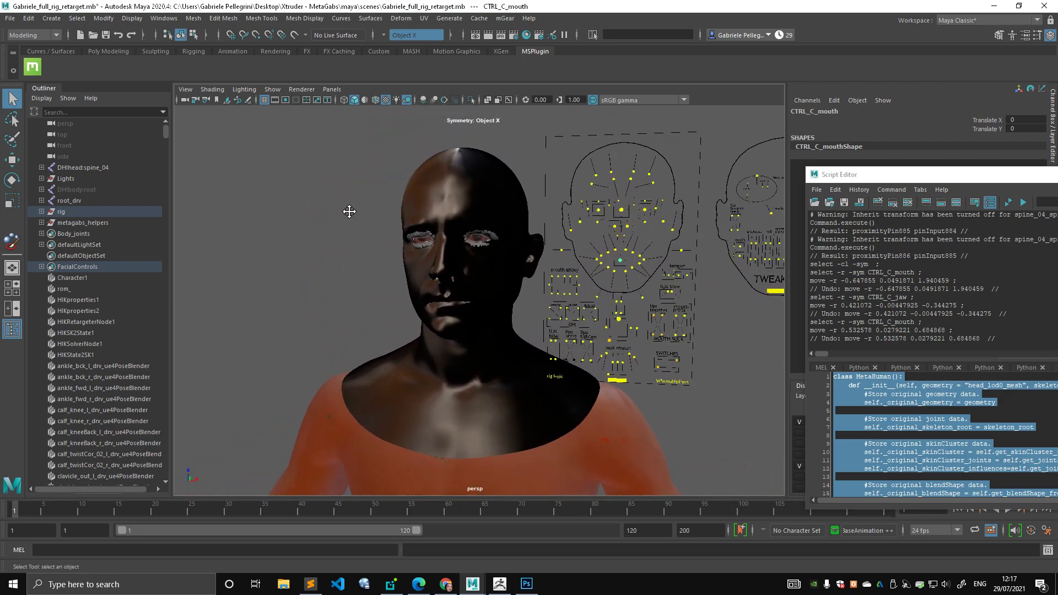
- Light the viewport with the scene lights, clear the selection, and view the textured face from the front
{"action": "right_click_drag", "start_coordinate": [350, 211], "coordinate": [489, 238], "text": "alt"}
{"action": "left_click", "coordinate": [508, 254]}
{"action": "left_click", "coordinate": [553, 215]}
{"action": "right_click_drag", "start_coordinate": [553, 215], "coordinate": [435, 227], "text": "alt"}
{"action": "middle_click_drag", "start_coordinate": [485, 207], "coordinate": [483, 173], "text": "alt"}
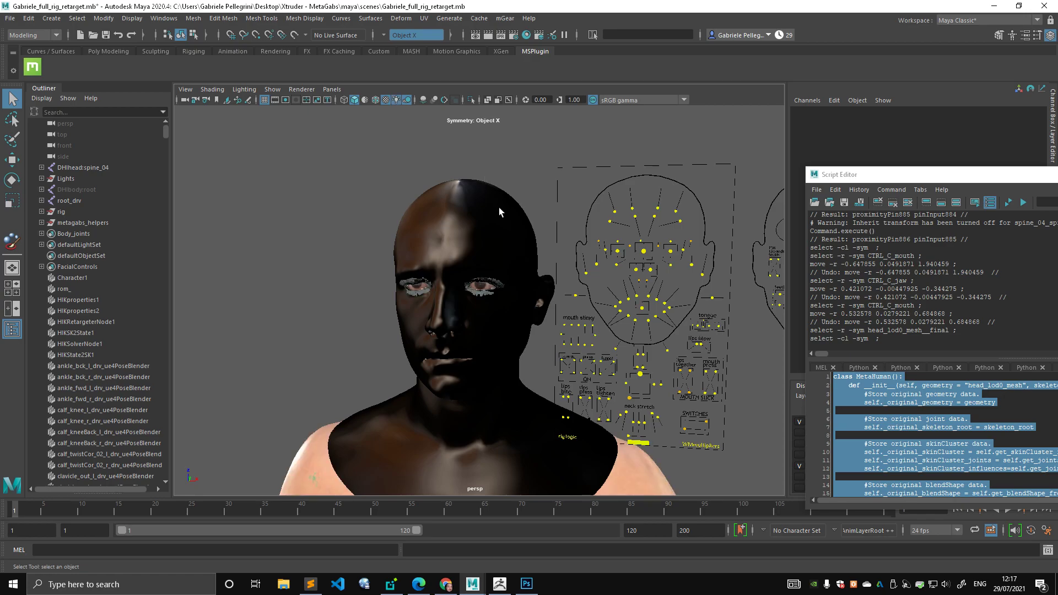
{"action": "scroll", "coordinate": [509, 207], "scroll_direction": "up", "scroll_amount": 2}
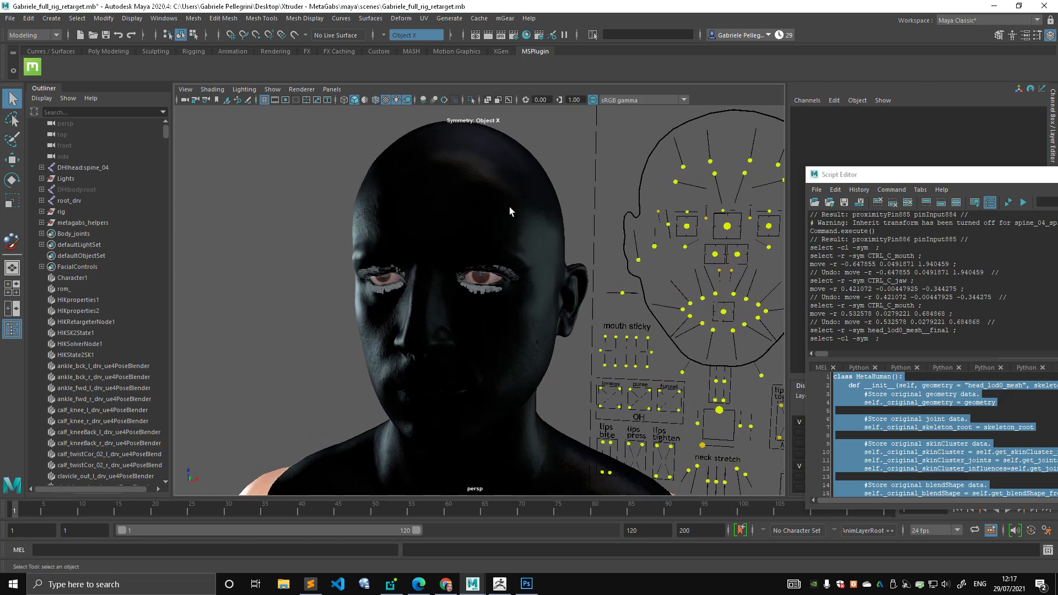
{"action": "mouse_move", "coordinate": [510, 208]}
{"action": "left_mouse_down", "text": "alt"}
{"action": "mouse_move", "coordinate": [491, 215]}
{"action": "mouse_move", "coordinate": [534, 237]}
{"action": "mouse_move", "coordinate": [501, 210]}
{"action": "mouse_move", "coordinate": [508, 215]}
{"action": "left_mouse_up", "text": "alt"}
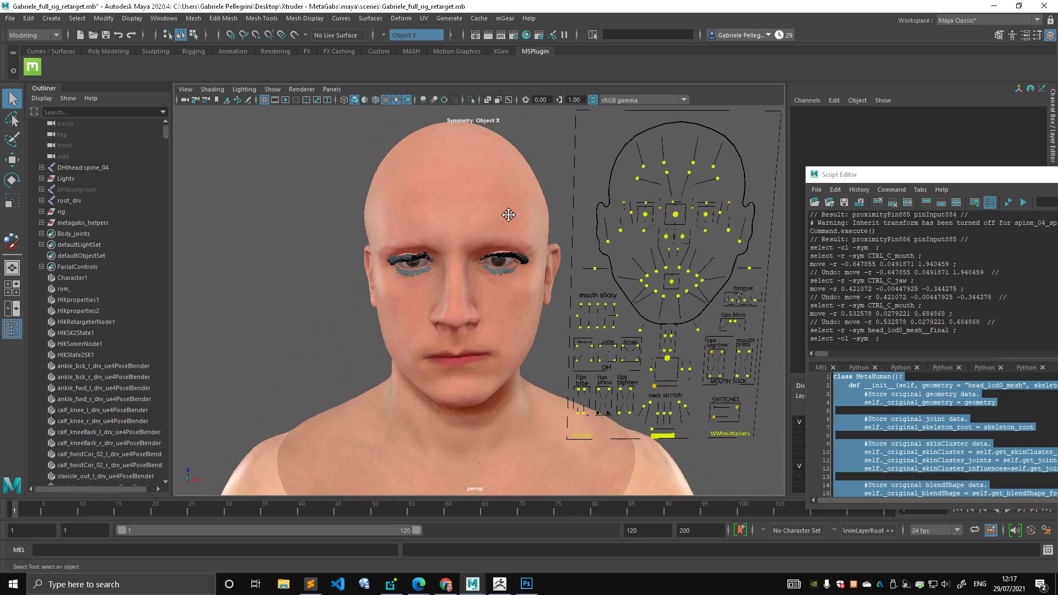
{"action": "scroll", "coordinate": [508, 215], "scroll_direction": "up", "scroll_amount": 1}
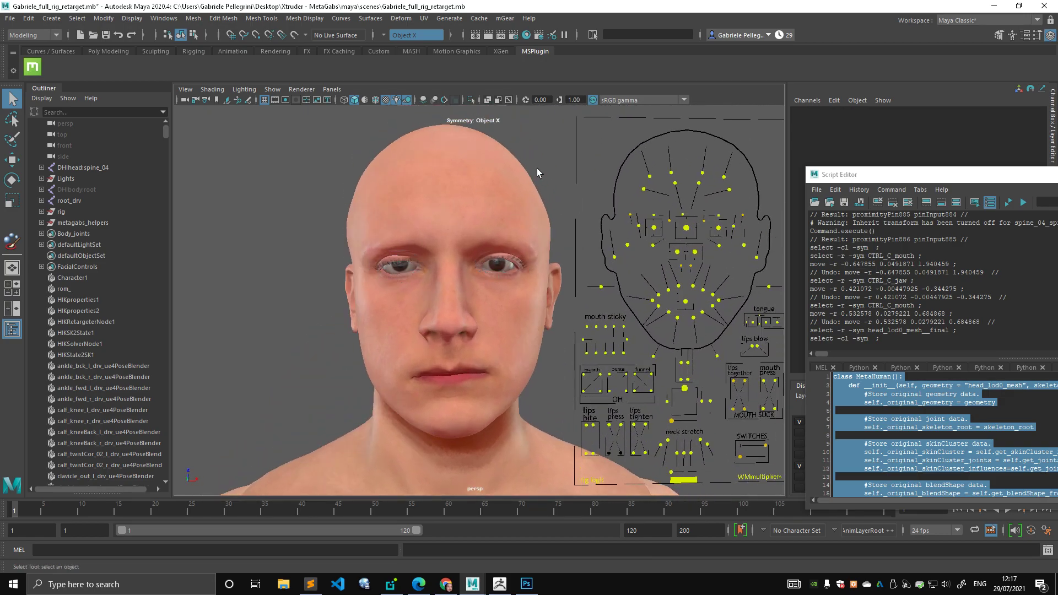
- Select the head mesh, show its shader_head_shader attributes, and move the Script Editor clear of them
{"action": "left_click", "coordinate": [507, 201]}
{"action": "left_click_drag", "start_coordinate": [882, 174], "coordinate": [915, 352]}
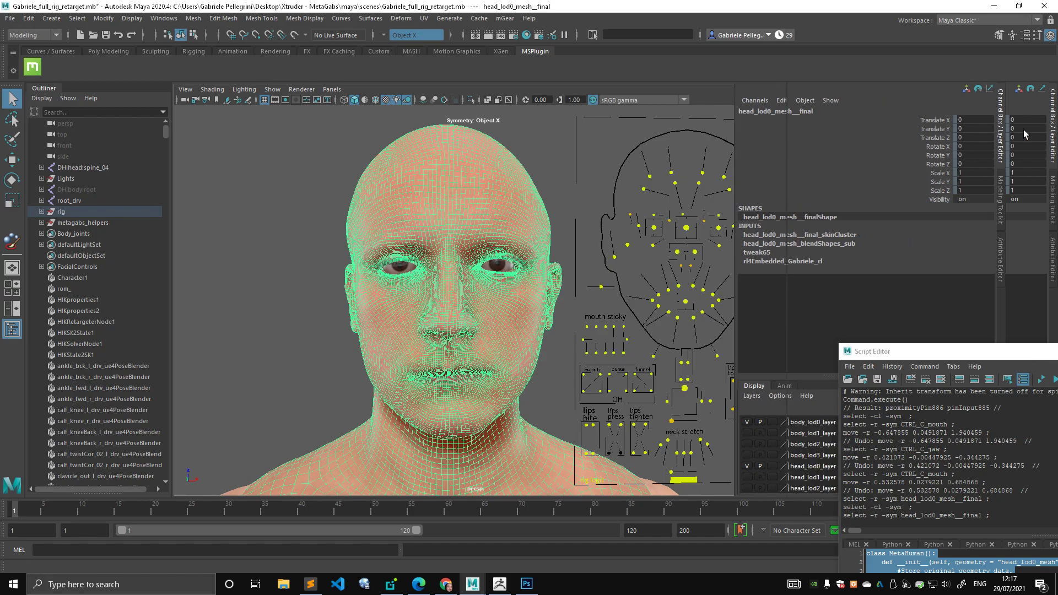
{"action": "key", "text": "ctrl+a"}
{"action": "left_click", "coordinate": [1041, 110]}
{"action": "left_click", "coordinate": [1042, 110]}
{"action": "left_click", "coordinate": [1041, 109]}
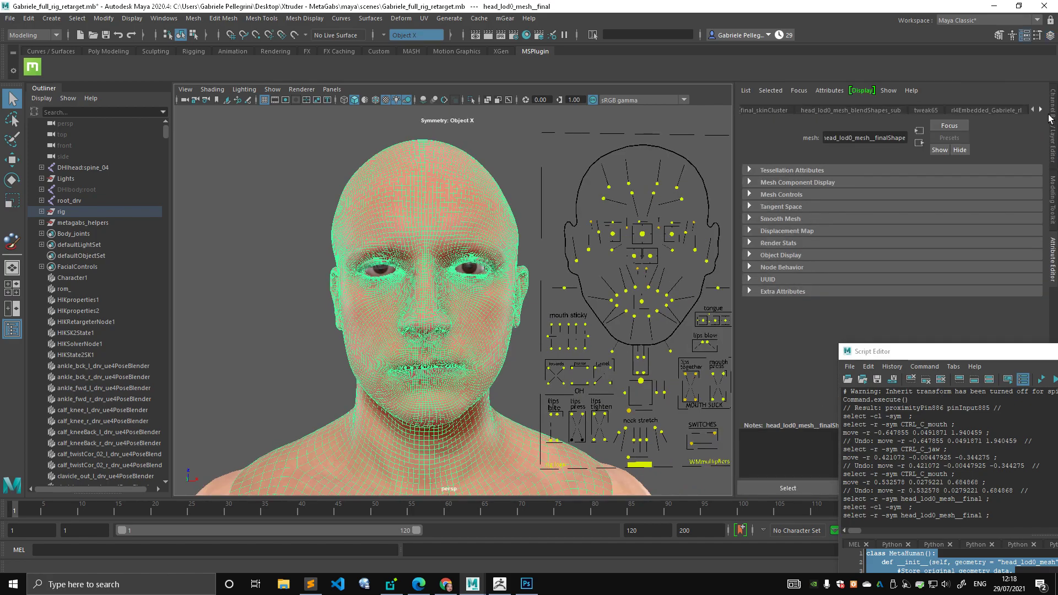
{"action": "left_click", "coordinate": [1042, 111]}
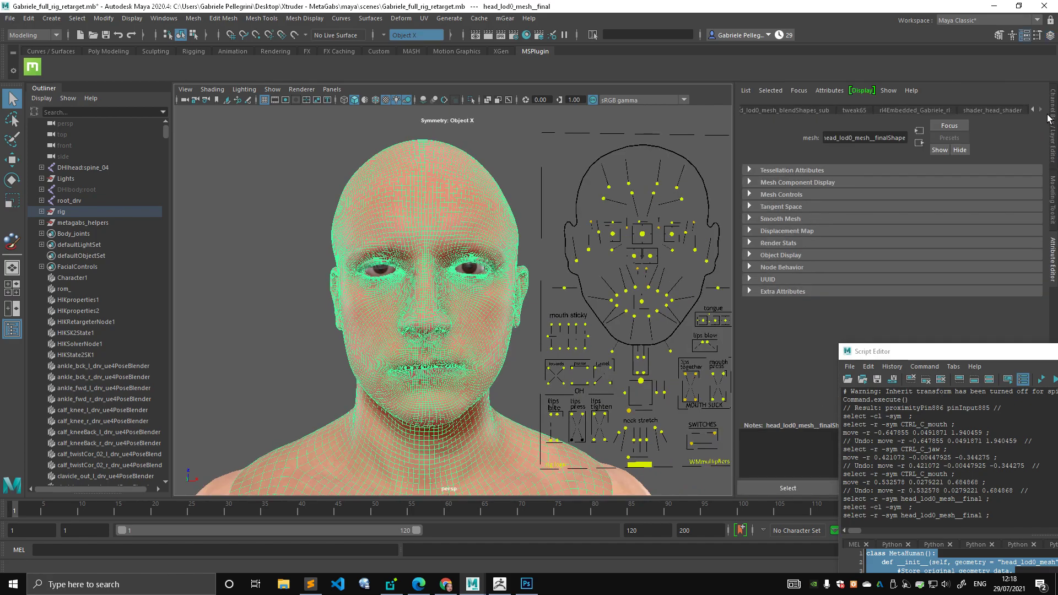
{"action": "left_click", "coordinate": [1006, 113]}
{"action": "left_click", "coordinate": [974, 355]}
{"action": "left_click_drag", "start_coordinate": [974, 356], "coordinate": [1013, 449]}
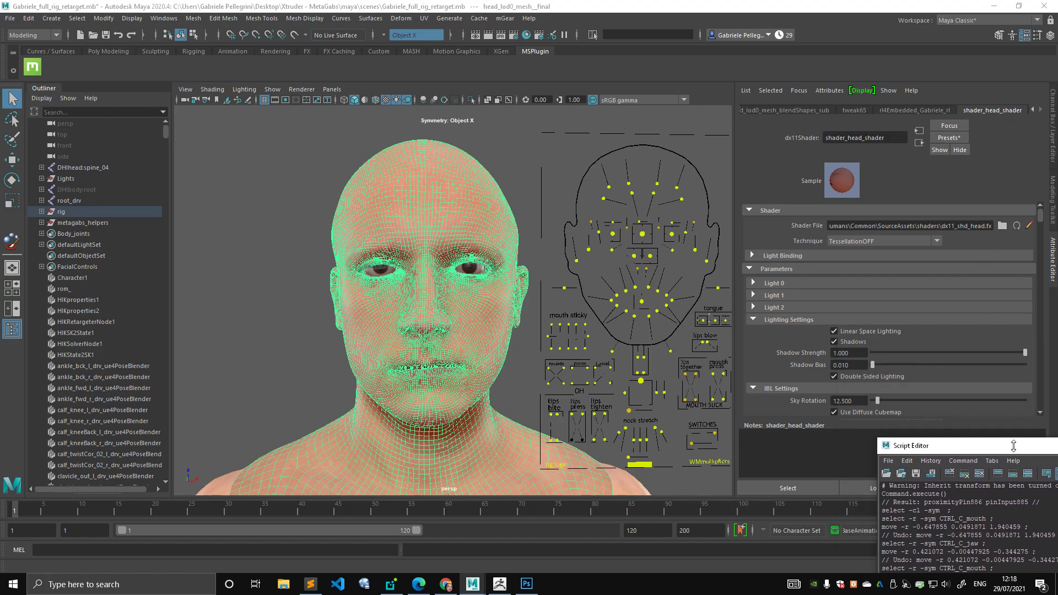
- Review the shader's wrinkle and blood flow maps, and open the Diffuse Map's file node baseMapFile_head_color
{"action": "scroll", "coordinate": [957, 286], "scroll_direction": "down", "scroll_amount": 5}
{"action": "scroll", "coordinate": [896, 302], "scroll_direction": "down", "scroll_amount": 10}
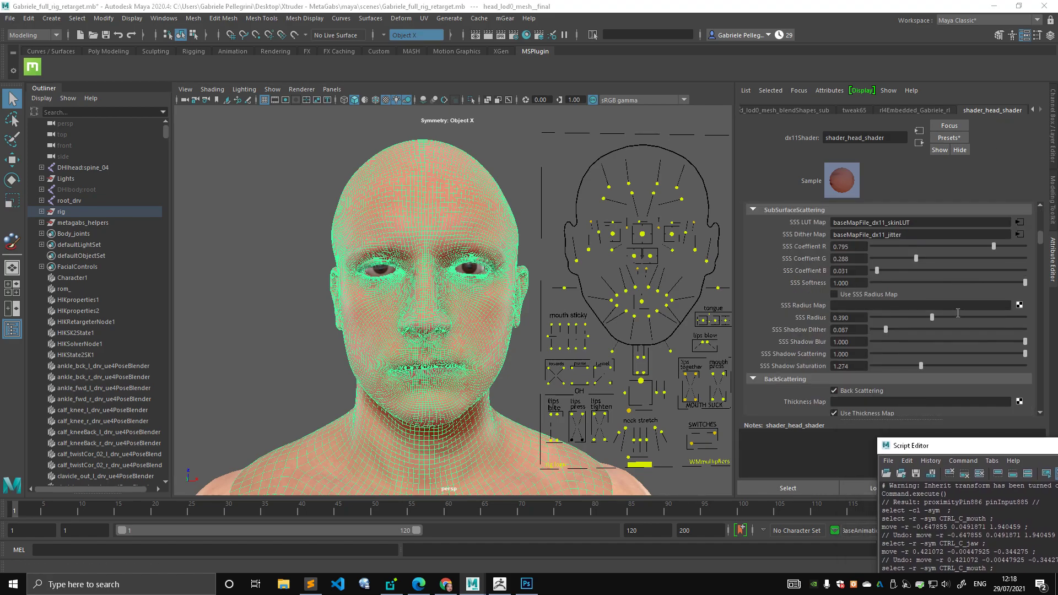
{"action": "scroll", "coordinate": [964, 310], "scroll_direction": "down", "scroll_amount": 10}
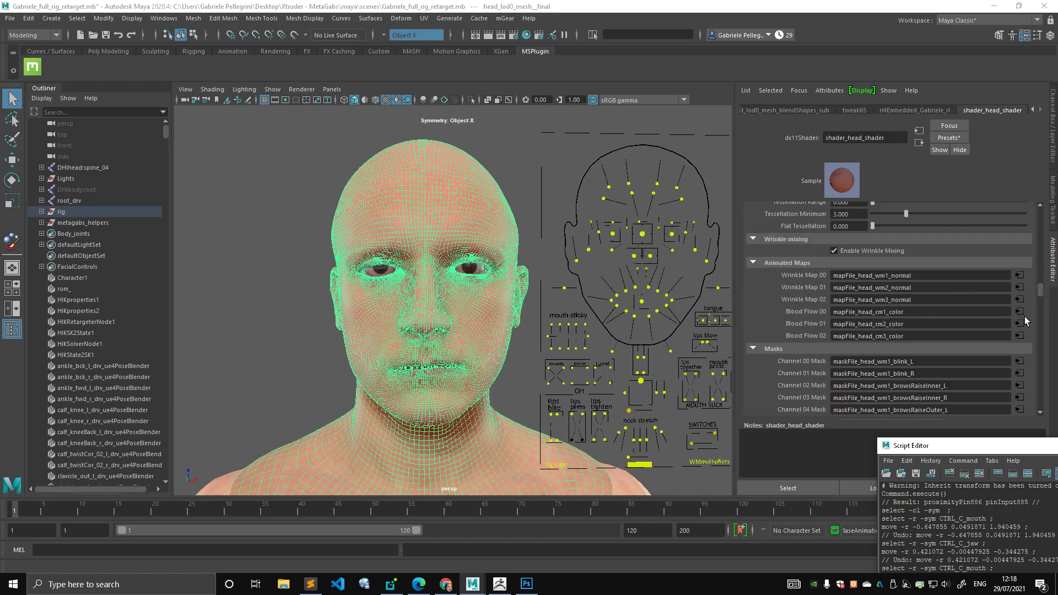
{"action": "scroll", "coordinate": [1014, 303], "scroll_direction": "up", "scroll_amount": 10}
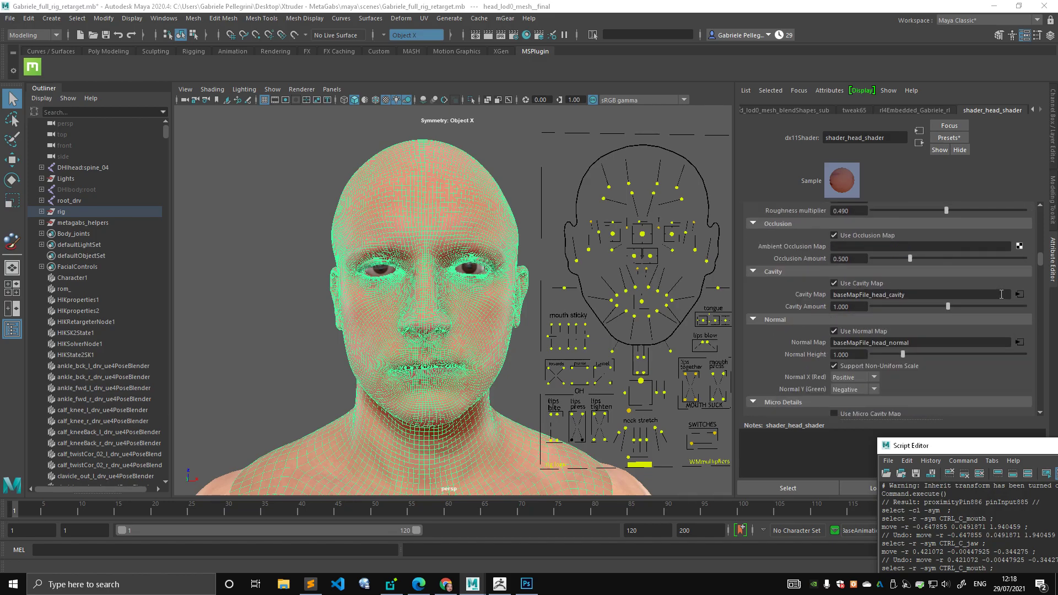
{"action": "scroll", "coordinate": [1001, 294], "scroll_direction": "up", "scroll_amount": 6}
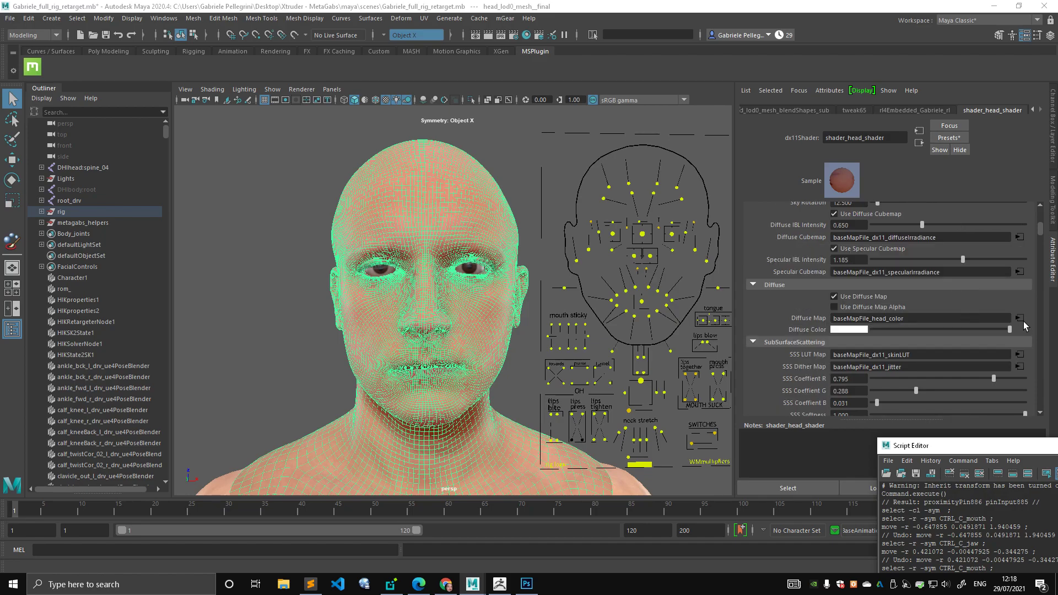
{"action": "left_click", "coordinate": [1020, 318]}
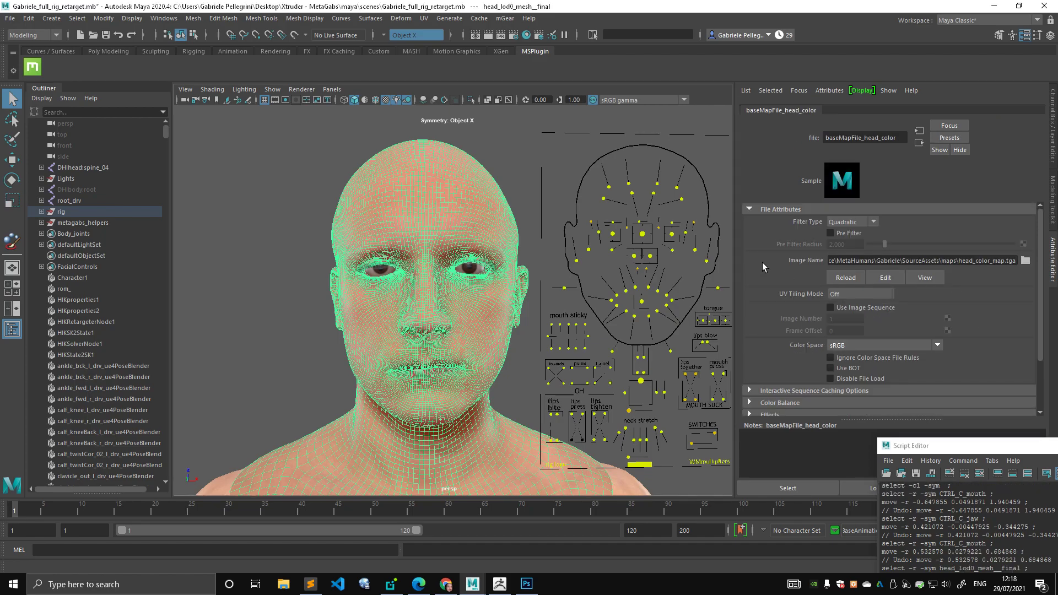
- Set the diffuse file node's image to head_color_map.tga from the project's sourceimages folder, and clear the selection
{"action": "left_click", "coordinate": [1026, 261]}
{"action": "left_click", "coordinate": [172, 286]}
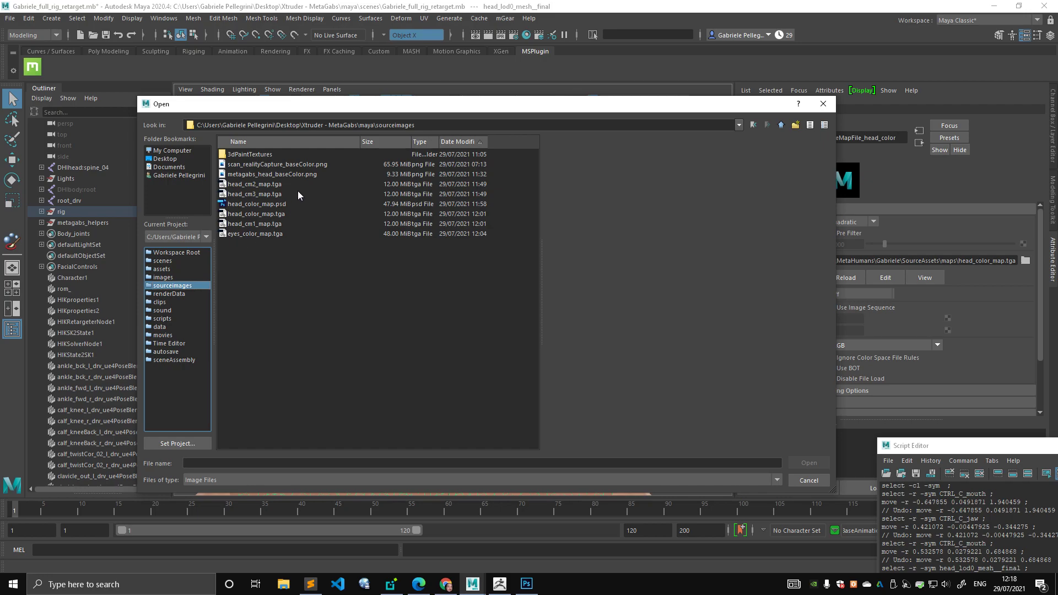
{"action": "left_click", "coordinate": [269, 234]}
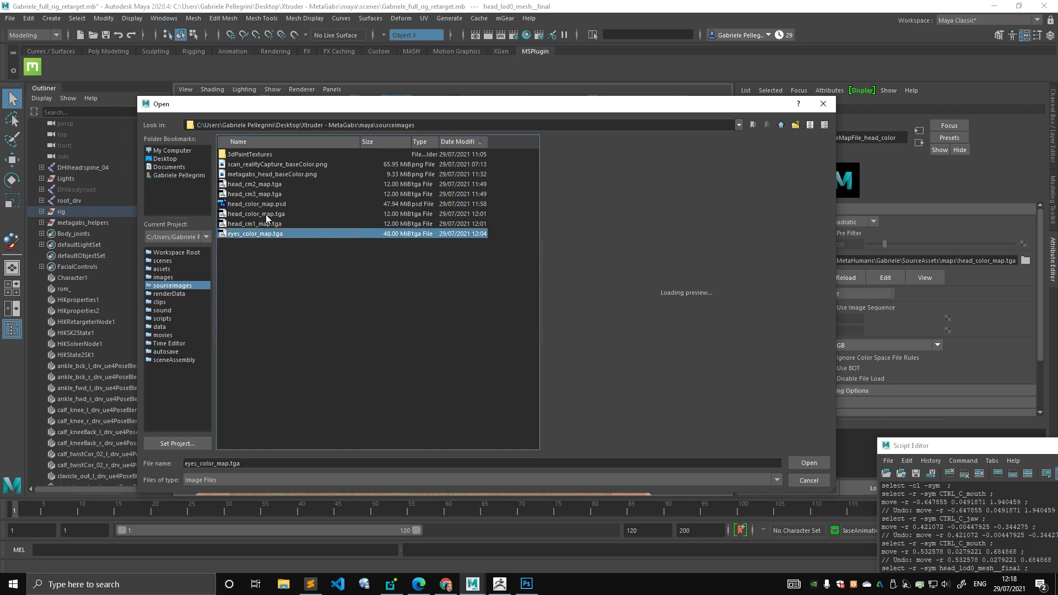
{"action": "left_click", "coordinate": [266, 213]}
{"action": "left_click", "coordinate": [818, 463]}
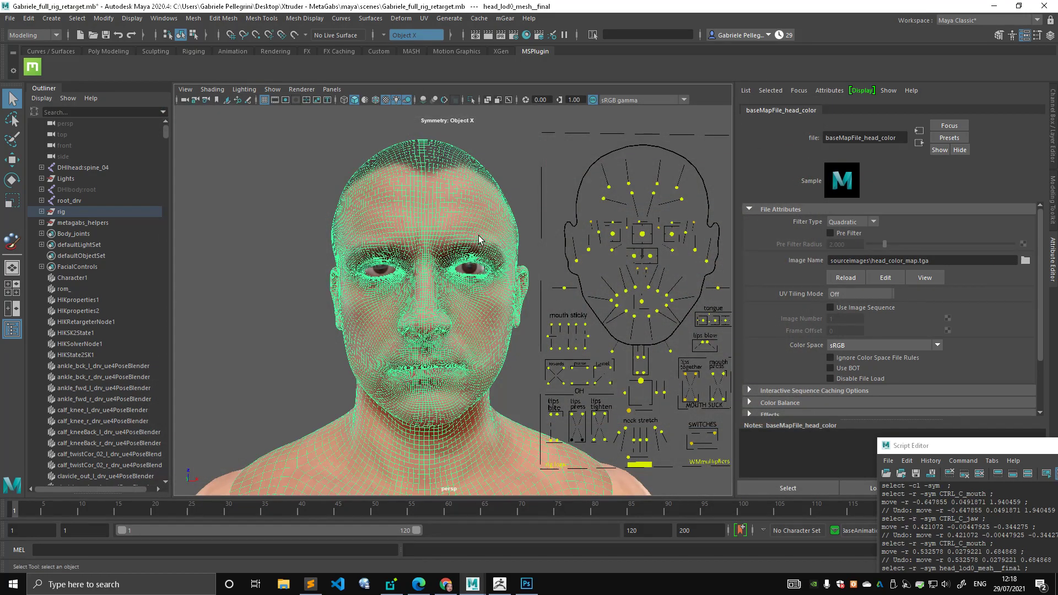
{"action": "left_click", "coordinate": [518, 181]}
{"action": "left_click_drag", "start_coordinate": [518, 181], "coordinate": [501, 189], "text": "alt"}
- Select the head mesh and open the file node mapFile_head_cm1_color used by the shader's Blood Flow 00 map
{"action": "left_click", "coordinate": [488, 207]}
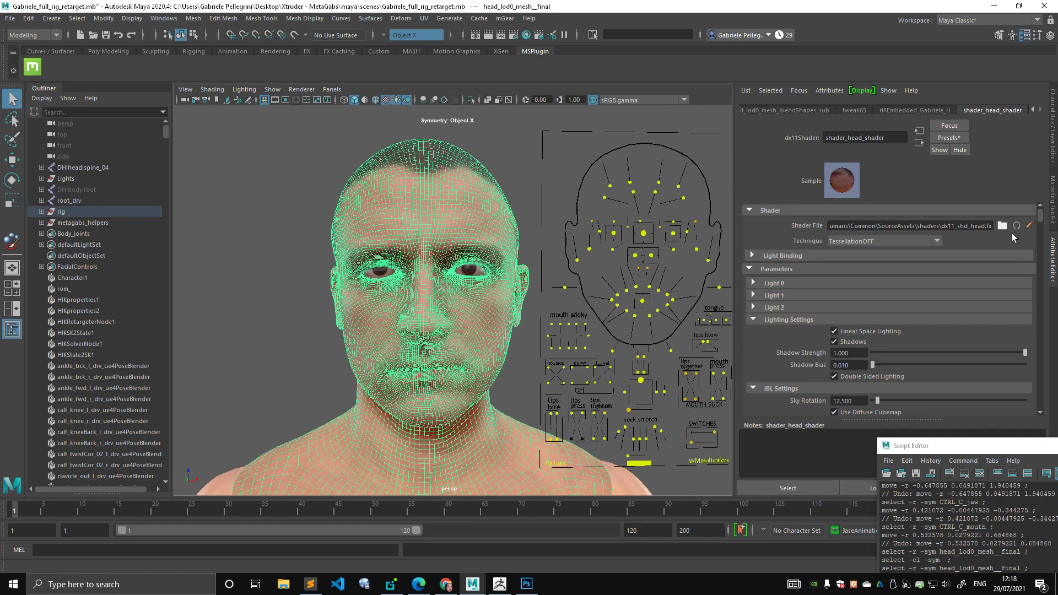
{"action": "scroll", "coordinate": [1007, 300], "scroll_direction": "down", "scroll_amount": 10}
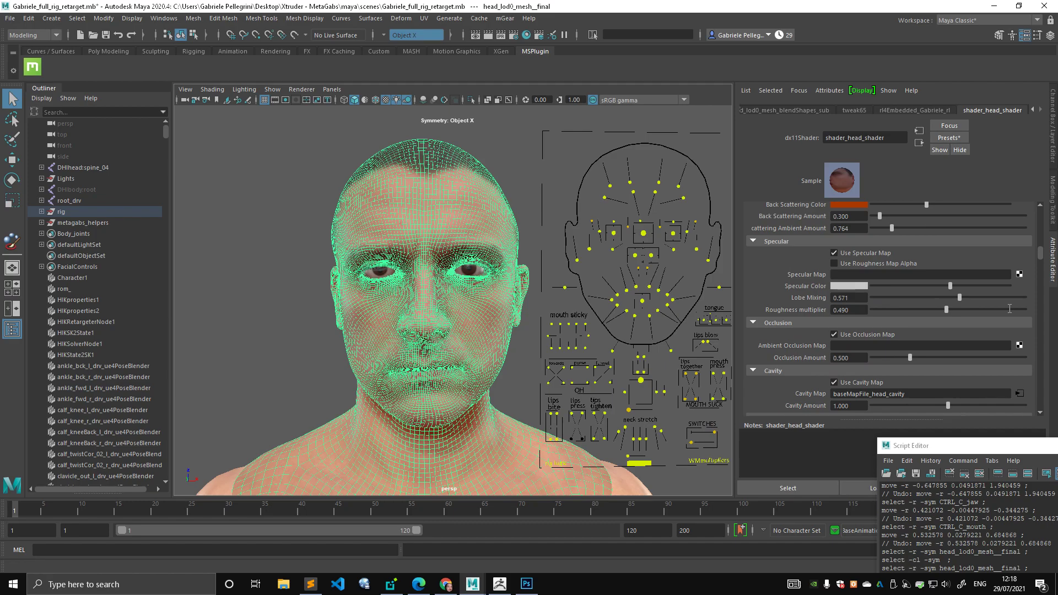
{"action": "scroll", "coordinate": [1010, 309], "scroll_direction": "down", "scroll_amount": 5}
{"action": "scroll", "coordinate": [1010, 309], "scroll_direction": "down", "scroll_amount": 12}
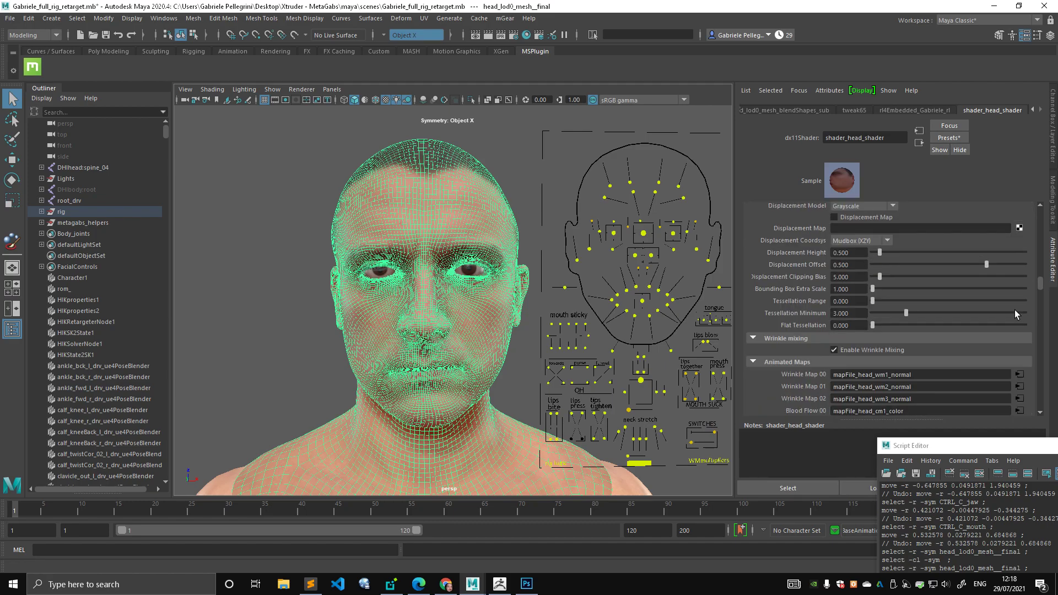
{"action": "left_click", "coordinate": [1025, 346]}
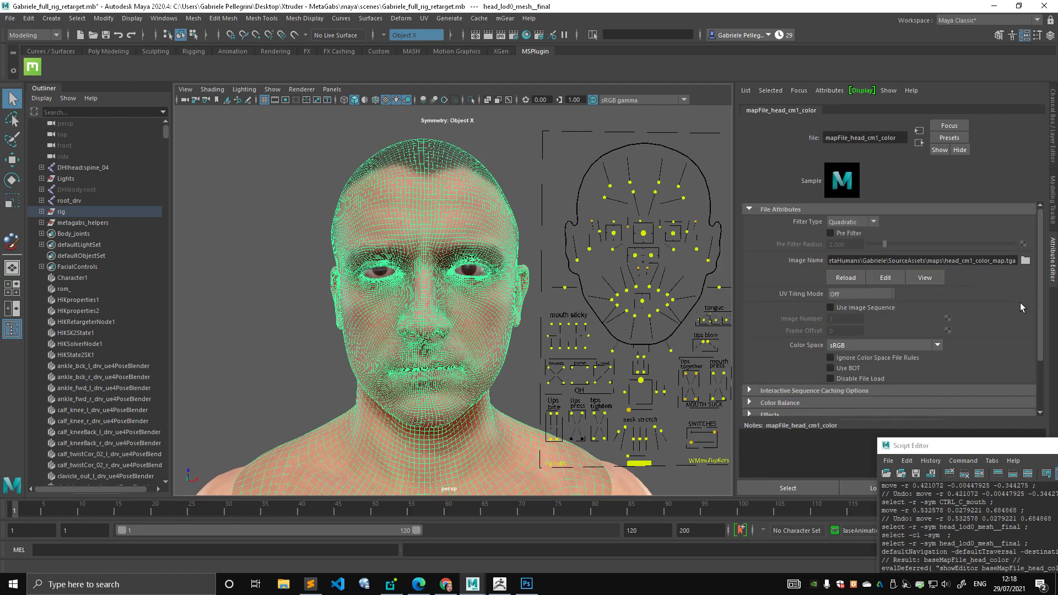
- Set the image of mapFile_head_cm1_color to head_cm1_map.tga from the project's sourceimages folder
{"action": "left_click", "coordinate": [1026, 262]}
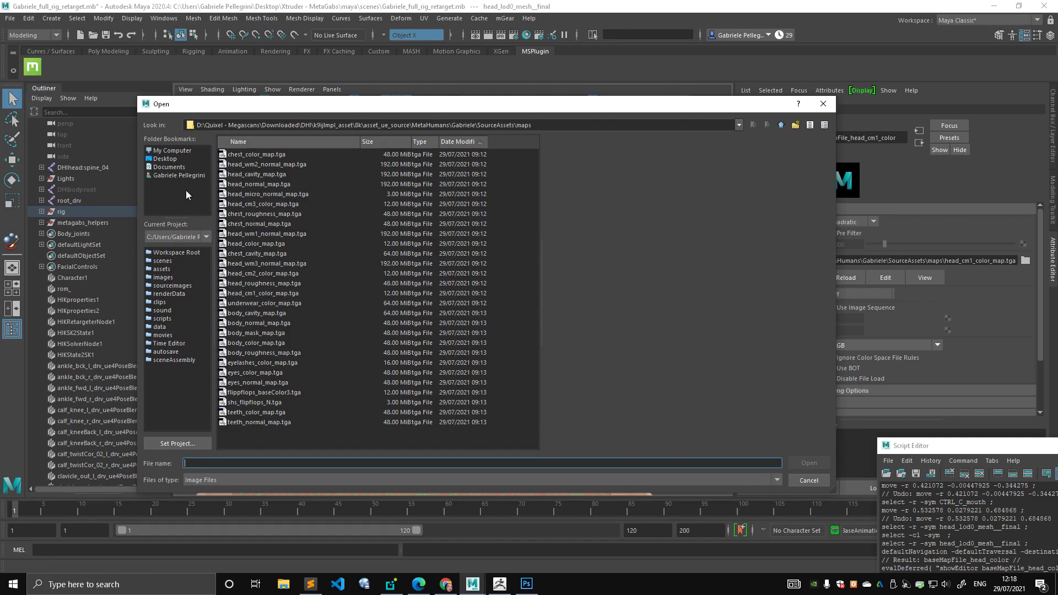
{"action": "left_click", "coordinate": [170, 158]}
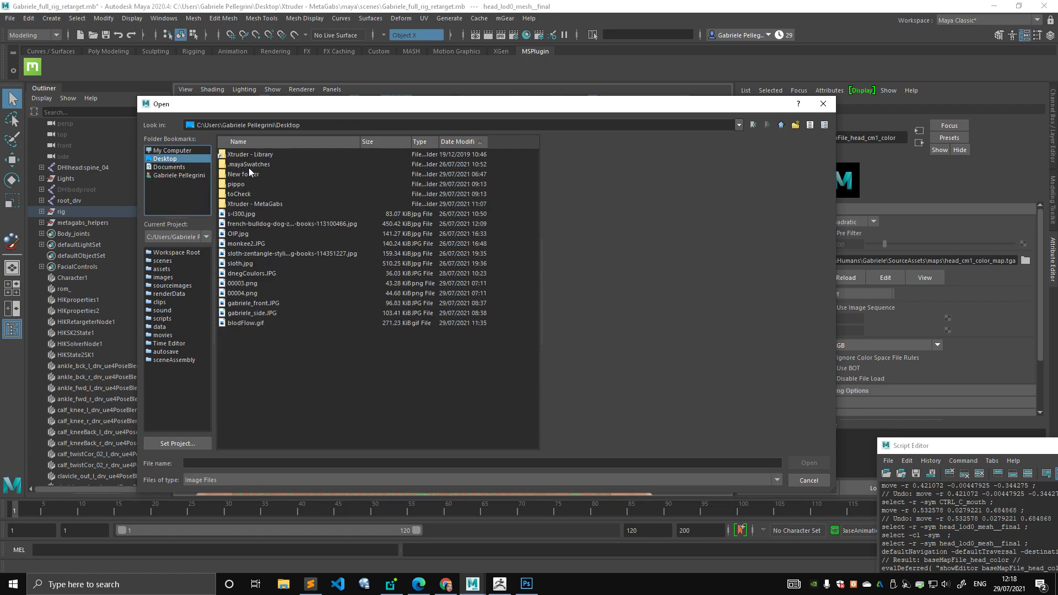
{"action": "left_click", "coordinate": [264, 204]}
{"action": "left_click", "coordinate": [181, 286]}
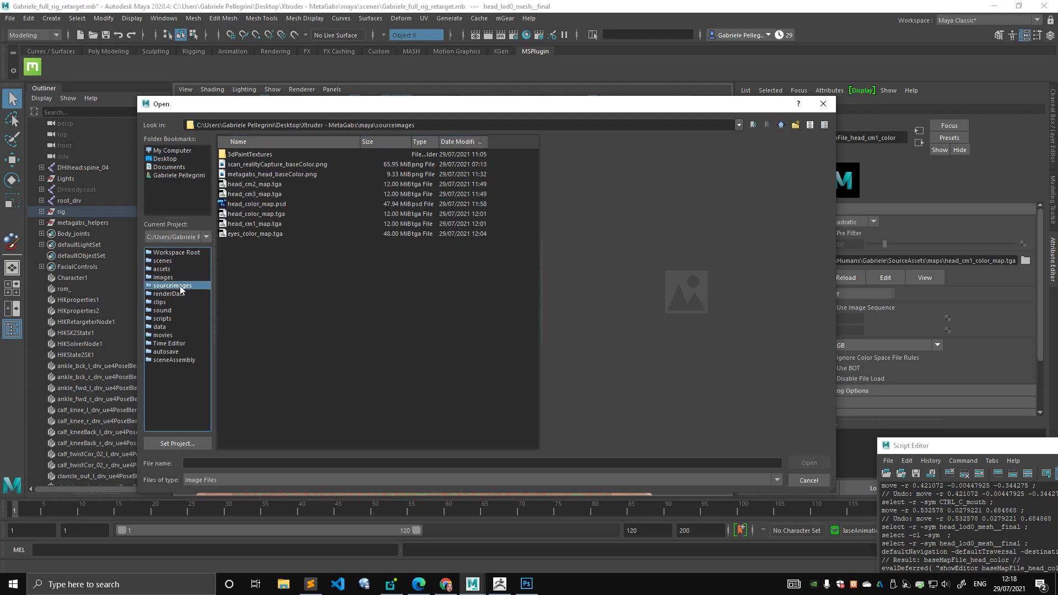
{"action": "left_click", "coordinate": [263, 223]}
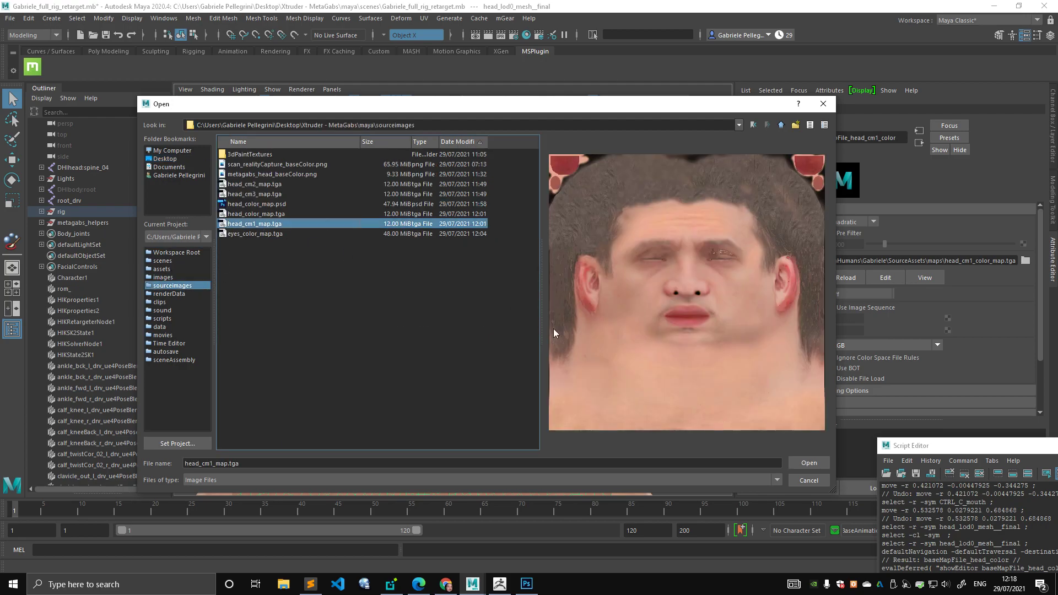
{"action": "left_click", "coordinate": [808, 463]}
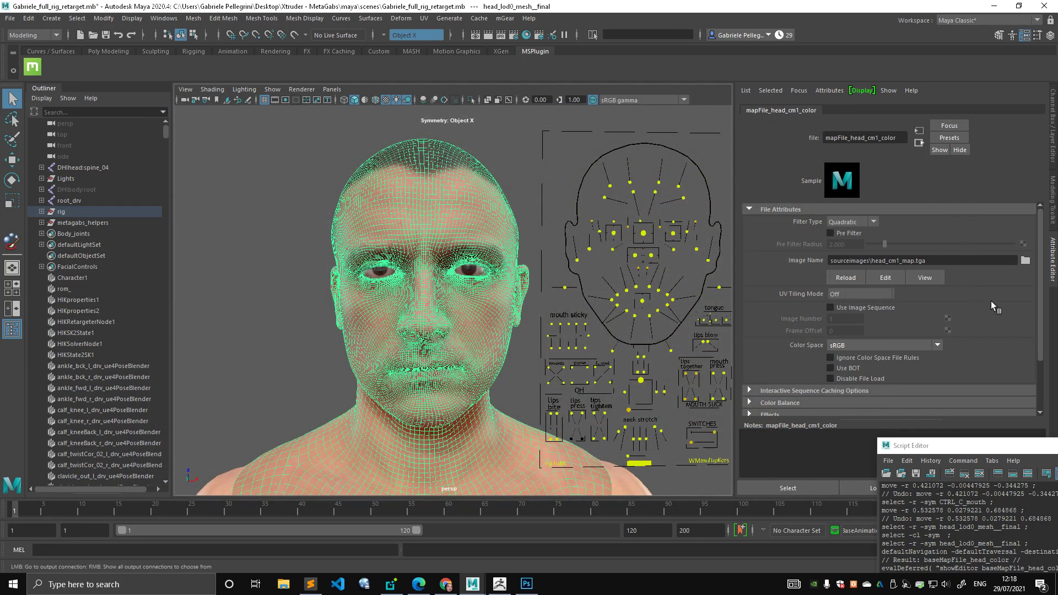
- Return to the head shader, reopen the Blood Flow 00 file node, and copy its image path
{"action": "scroll", "coordinate": [964, 301], "scroll_direction": "down", "scroll_amount": 5}
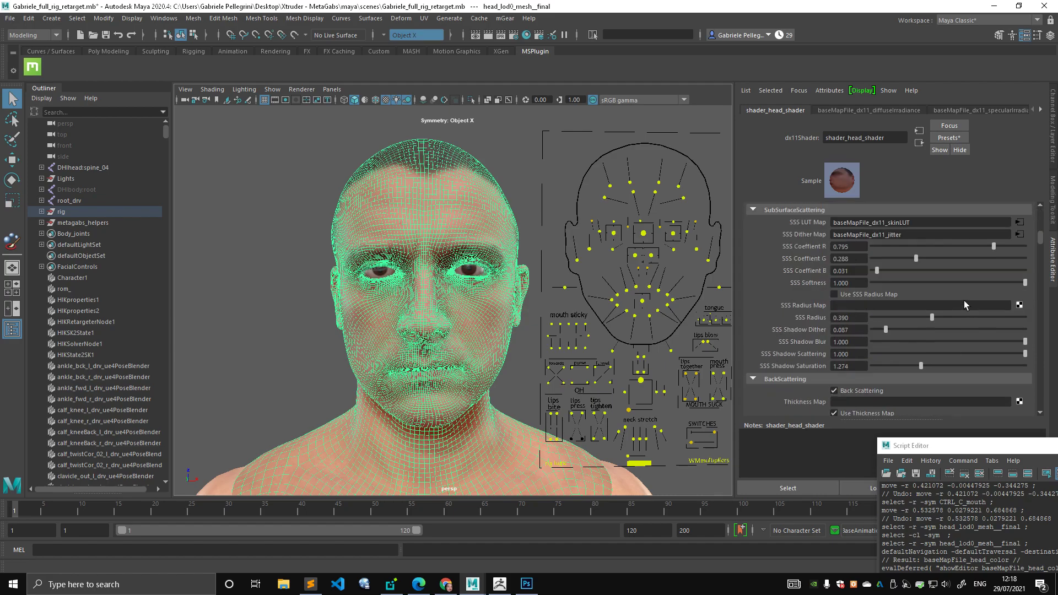
{"action": "scroll", "coordinate": [964, 305], "scroll_direction": "down", "scroll_amount": 10}
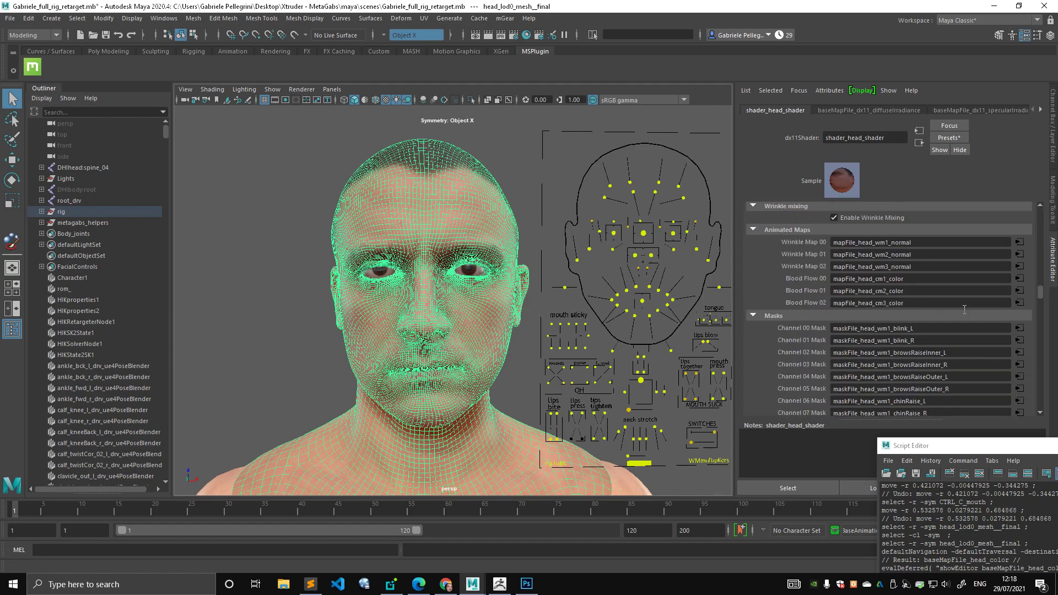
{"action": "left_click", "coordinate": [1019, 279]}
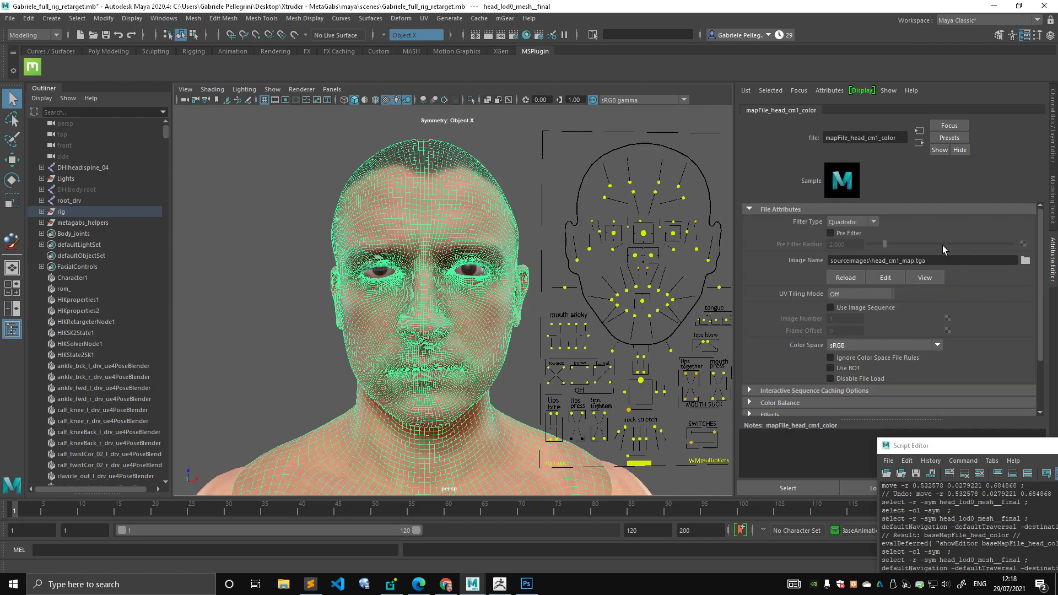
{"action": "triple_click", "coordinate": [937, 264]}
{"action": "key", "text": "ctrl+c"}
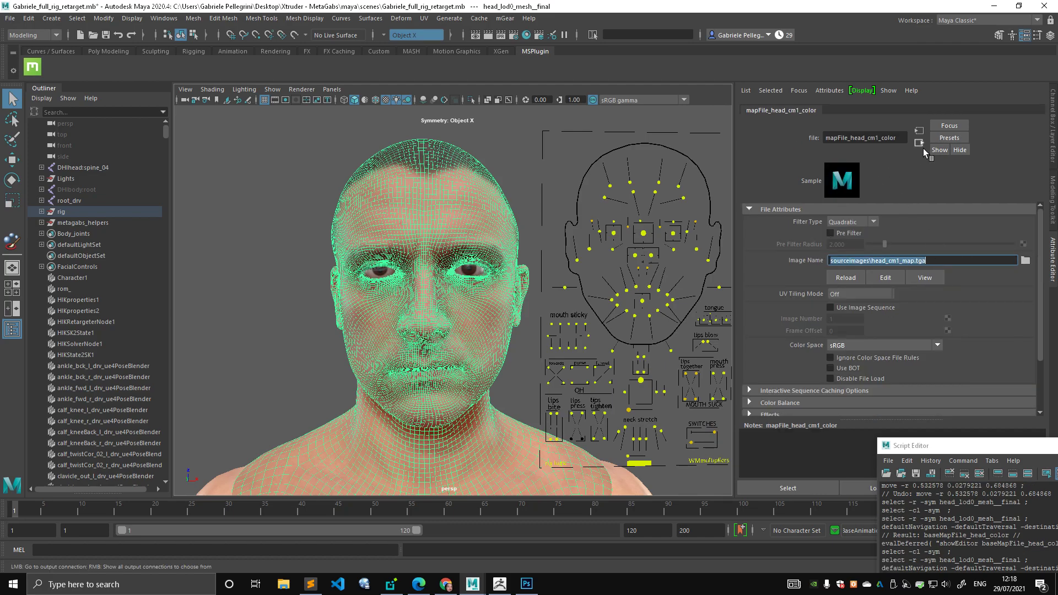
- Set the image path of the Blood Flow 01 file node mapFile_head_cm2_color to sourceimages\head_cm2_map.tga
{"action": "scroll", "coordinate": [992, 308], "scroll_direction": "down", "scroll_amount": 15}
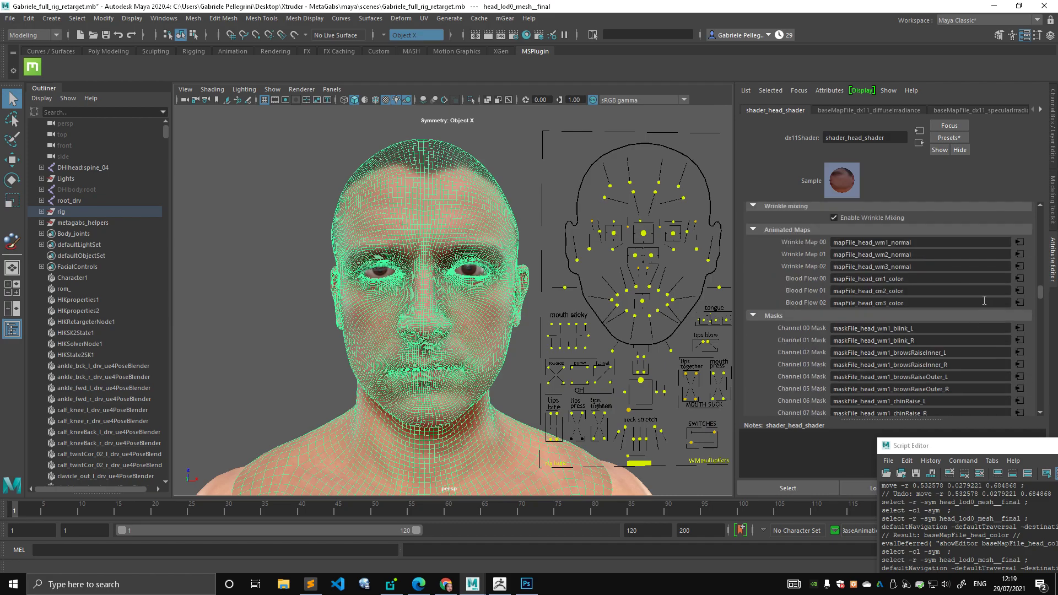
{"action": "left_click", "coordinate": [1020, 291]}
{"action": "triple_click", "coordinate": [937, 263]}
{"action": "key", "text": "ctrl+v"}
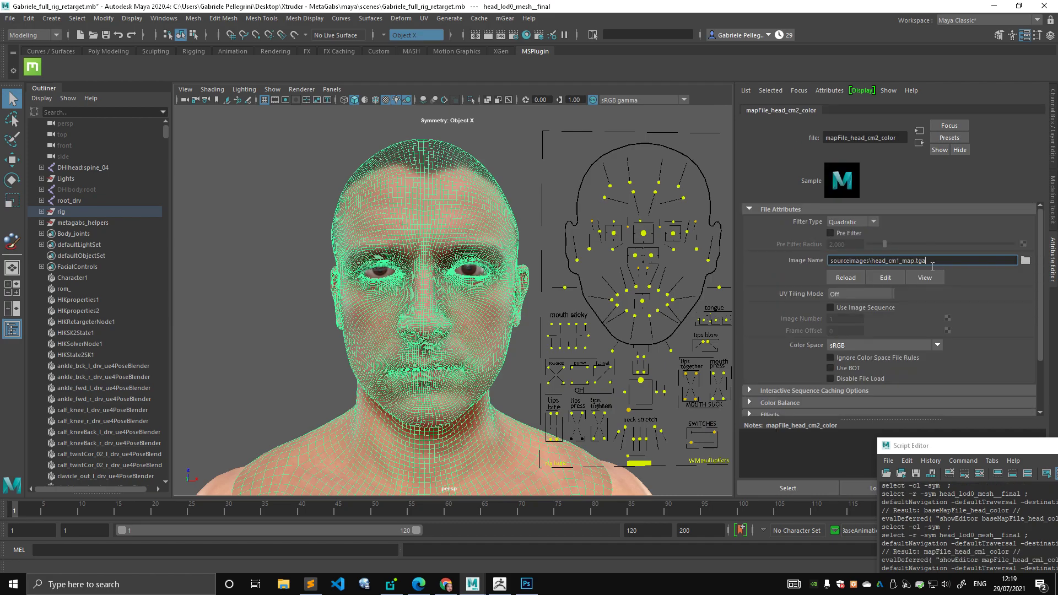
{"action": "key", "text": "Return"}
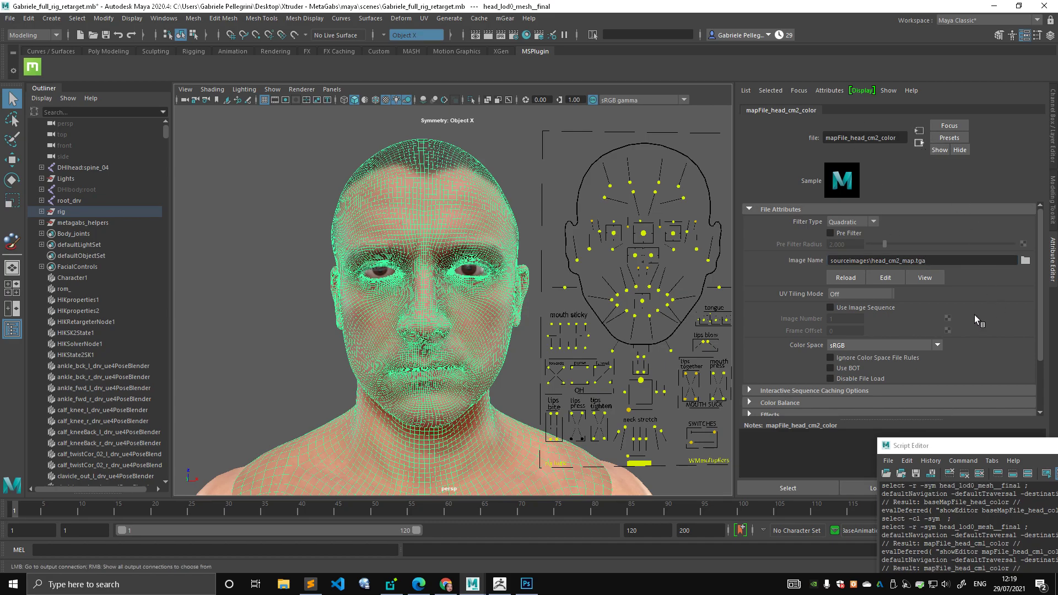
- Set the image path of the Blood Flow 02 file node mapFile_head_cm3_color to sourceimages\head_cm3_map.tga, and clear the selection
{"action": "scroll", "coordinate": [939, 299], "scroll_direction": "down", "scroll_amount": 8}
{"action": "scroll", "coordinate": [940, 315], "scroll_direction": "down", "scroll_amount": 12}
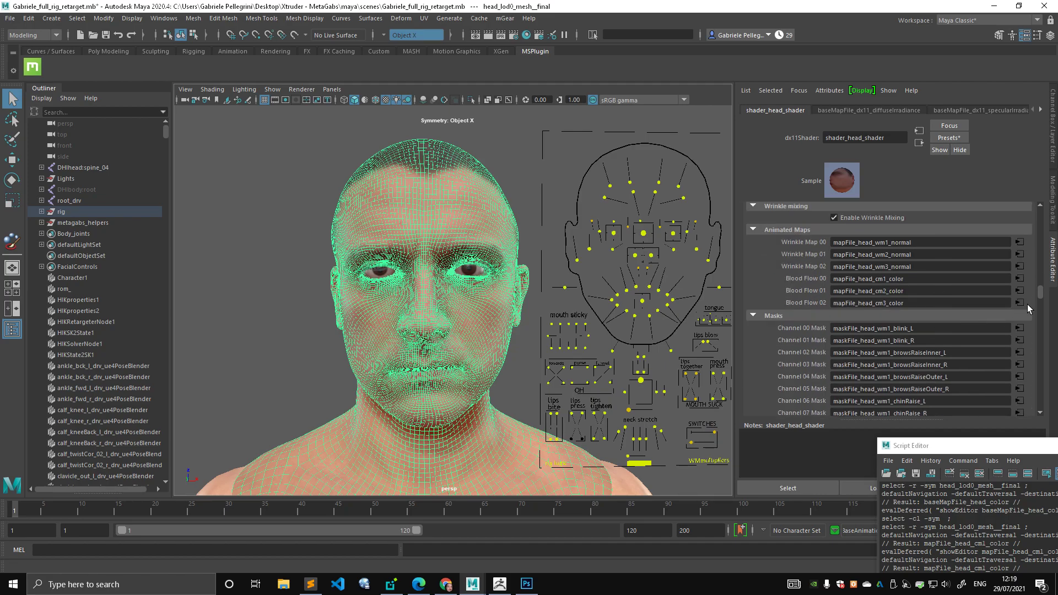
{"action": "left_click", "coordinate": [1020, 302]}
{"action": "left_click", "coordinate": [911, 262]}
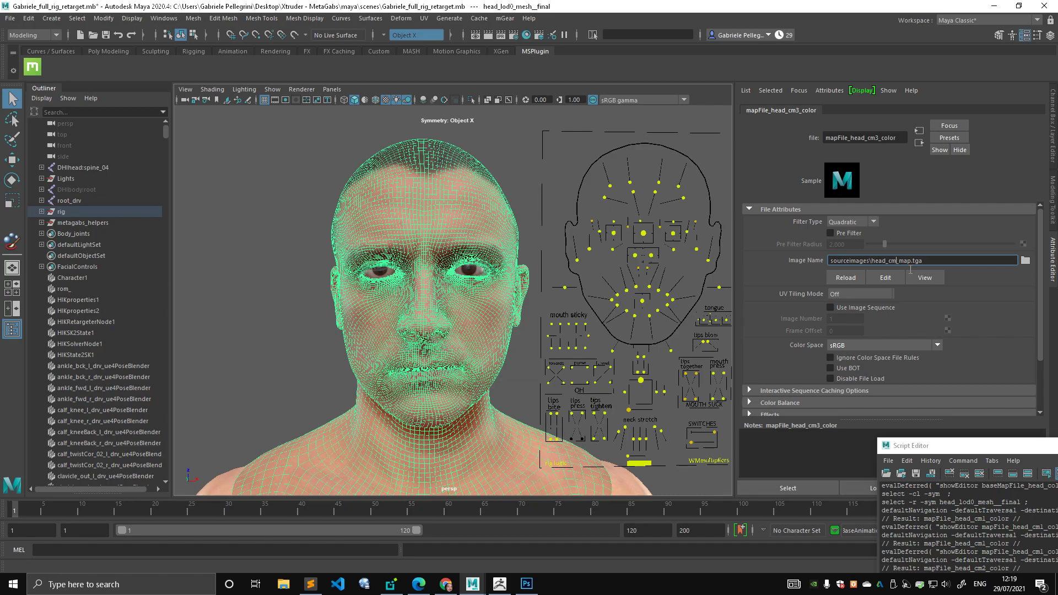
{"action": "type", "text": "3"}
{"action": "key", "text": "Return"}
{"action": "left_click", "coordinate": [508, 166]}
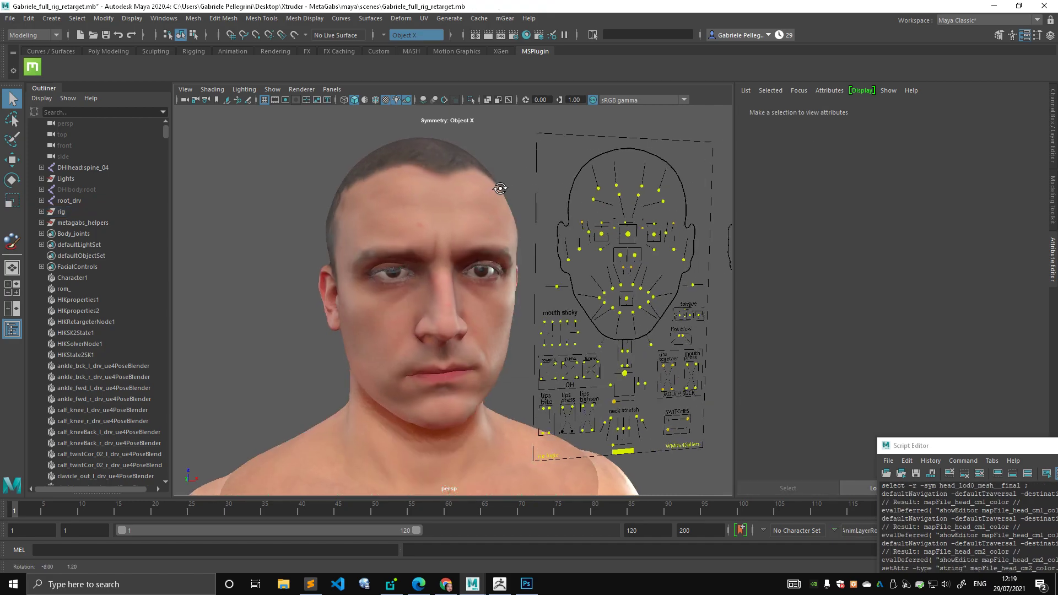
- Test the facial rig by moving the mouth control CTRL_C_mouth, and undo the move
{"action": "scroll", "coordinate": [504, 193], "scroll_direction": "up", "scroll_amount": 2}
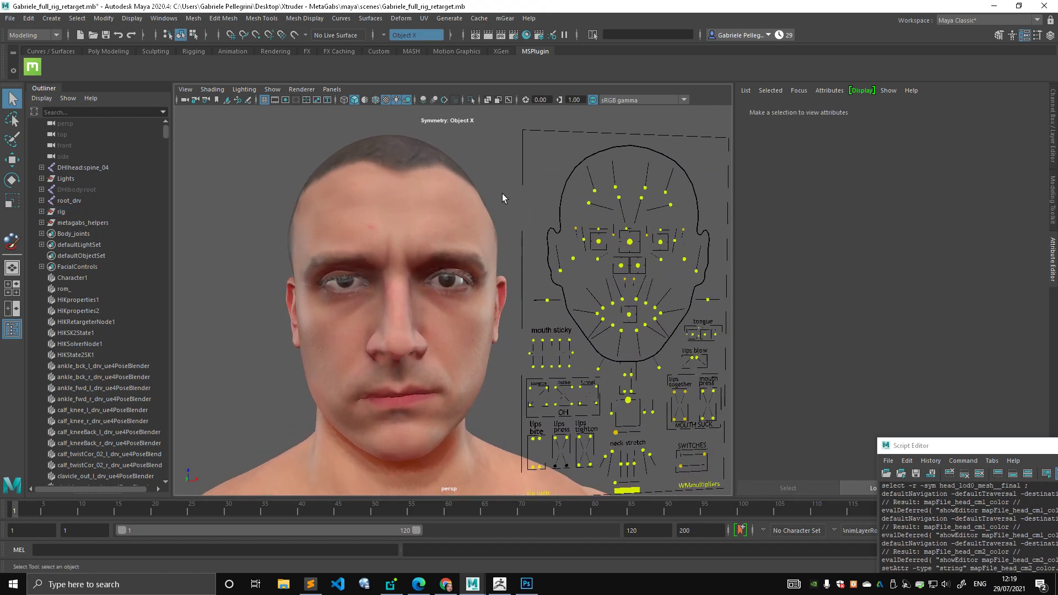
{"action": "left_click", "coordinate": [629, 315]}
{"action": "key", "text": "w"}
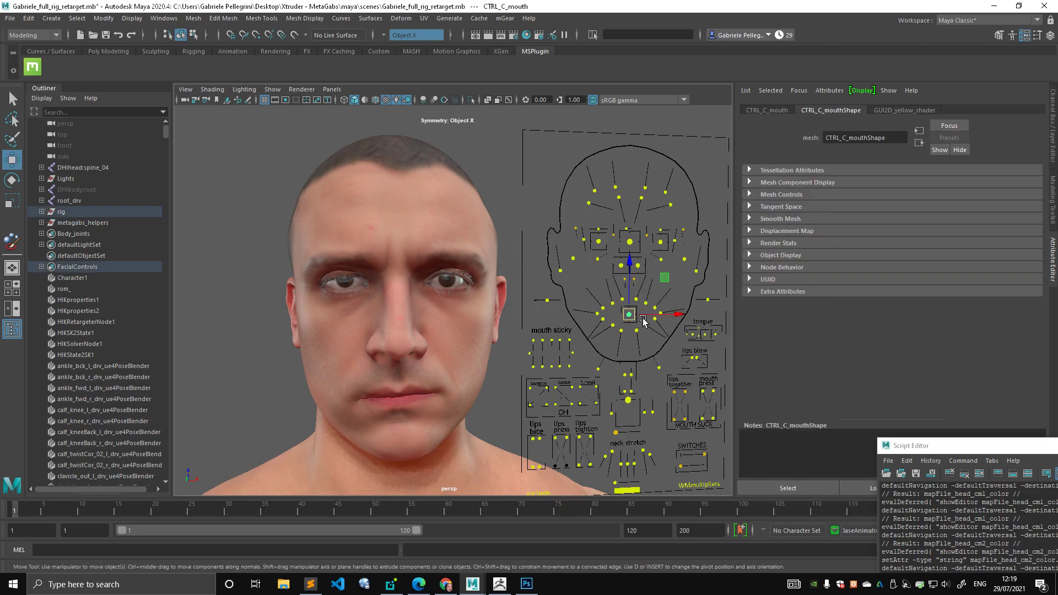
{"action": "left_click_drag", "start_coordinate": [629, 314], "coordinate": [641, 293]}
{"action": "key", "text": "ctrl+z"}
- Raise the inner brow control CTRL_R_brow_raiseIn, inspect the forehead wrinkles and colour up close, and undo the moves
{"action": "left_click", "coordinate": [615, 187]}
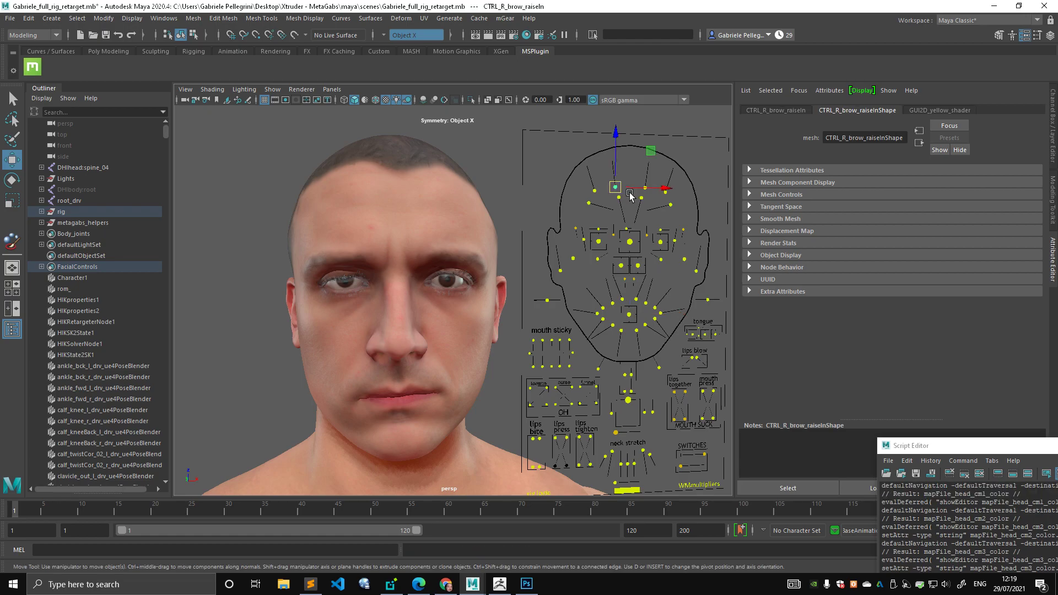
{"action": "mouse_move", "coordinate": [616, 187]}
{"action": "left_mouse_down"}
{"action": "mouse_move", "coordinate": [629, 171]}
{"action": "mouse_move", "coordinate": [596, 183]}
{"action": "left_mouse_up"}
{"action": "left_click_drag", "start_coordinate": [356, 205], "coordinate": [413, 208], "text": "alt"}
{"action": "right_click_drag", "start_coordinate": [413, 207], "coordinate": [512, 259], "text": "alt"}
{"action": "right_click_drag", "start_coordinate": [454, 198], "coordinate": [513, 212], "text": "alt"}
{"action": "left_click_drag", "start_coordinate": [688, 163], "coordinate": [708, 194]}
{"action": "key", "text": "ctrl+z"}
{"action": "key", "text": "ctrl+z"}
{"action": "key", "text": "ctrl+z"}
{"action": "key", "text": "ctrl+z"}
{"action": "key", "text": "ctrl+z"}
{"action": "key", "text": "ctrl+z"}
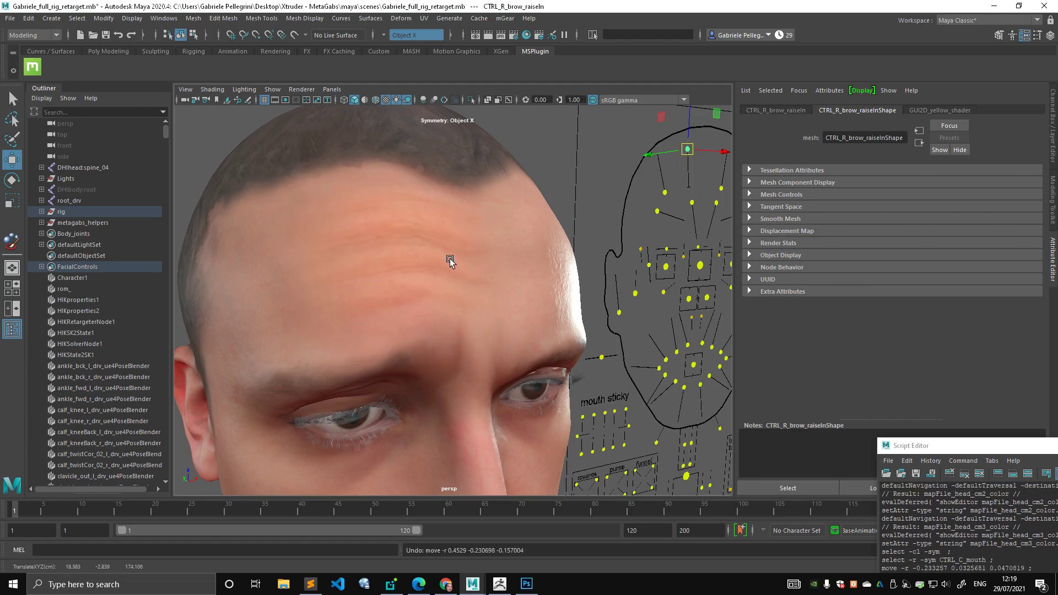
- Break the connection between baseMapFile_head_color and the head shader's Diffuse Map, and clear the selection
{"action": "left_click", "coordinate": [478, 219]}
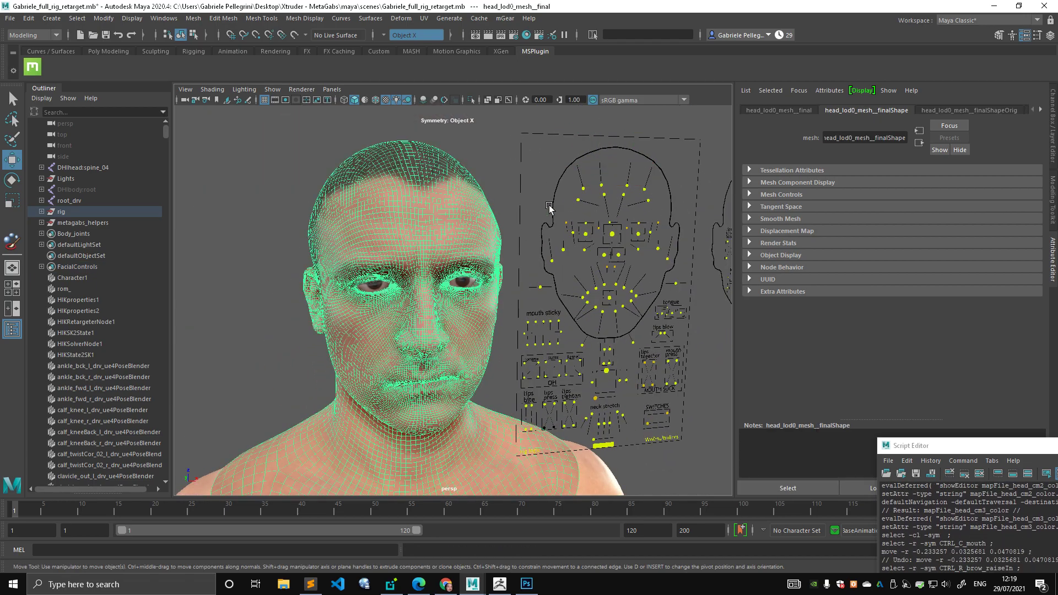
{"action": "left_click", "coordinate": [1040, 110]}
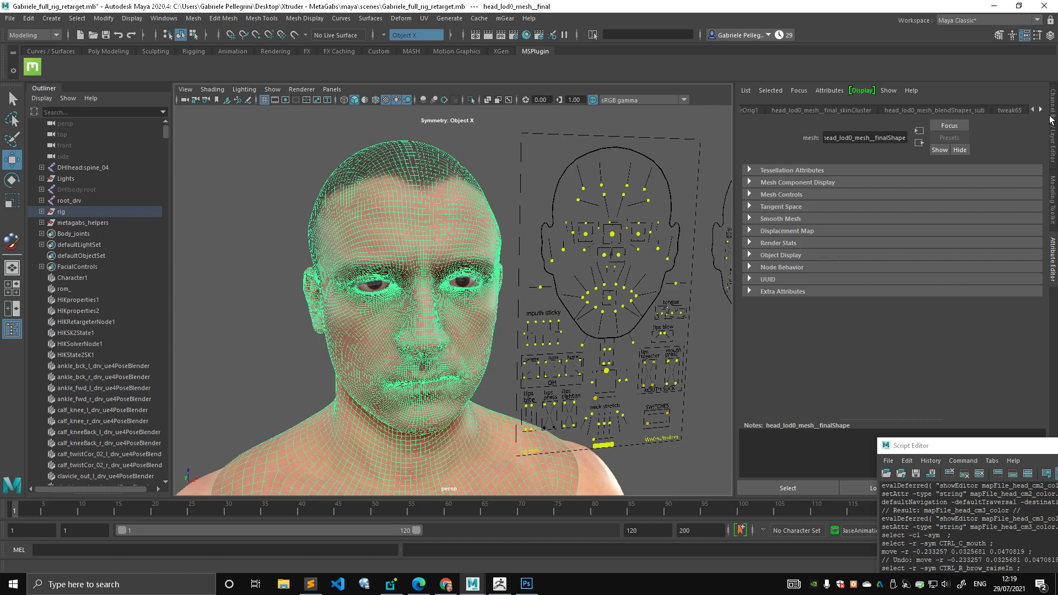
{"action": "left_click", "coordinate": [1008, 112]}
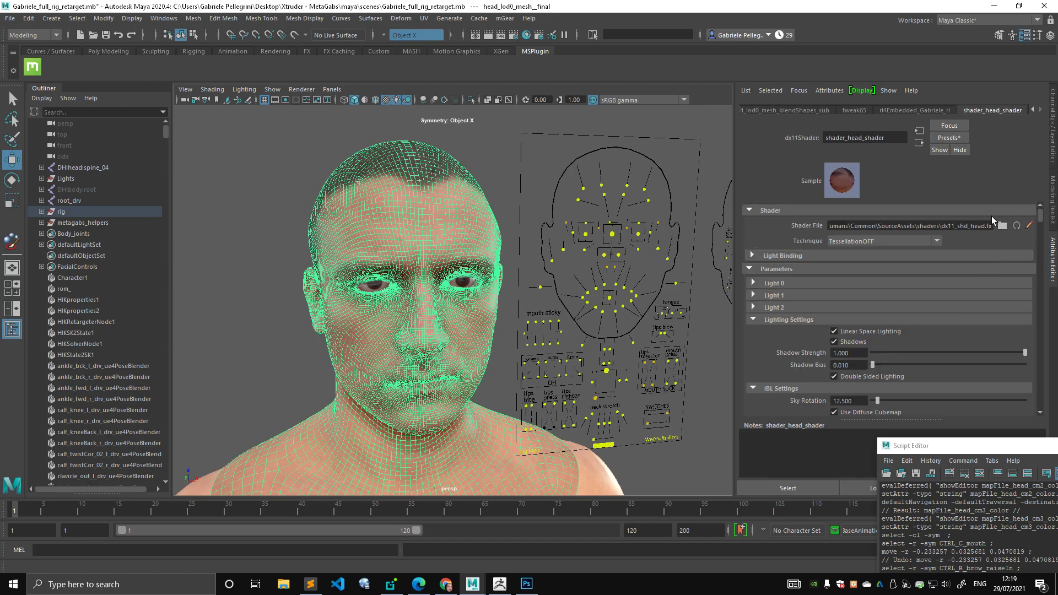
{"action": "scroll", "coordinate": [991, 216], "scroll_direction": "down", "scroll_amount": 5}
{"action": "scroll", "coordinate": [908, 329], "scroll_direction": "down", "scroll_amount": 3}
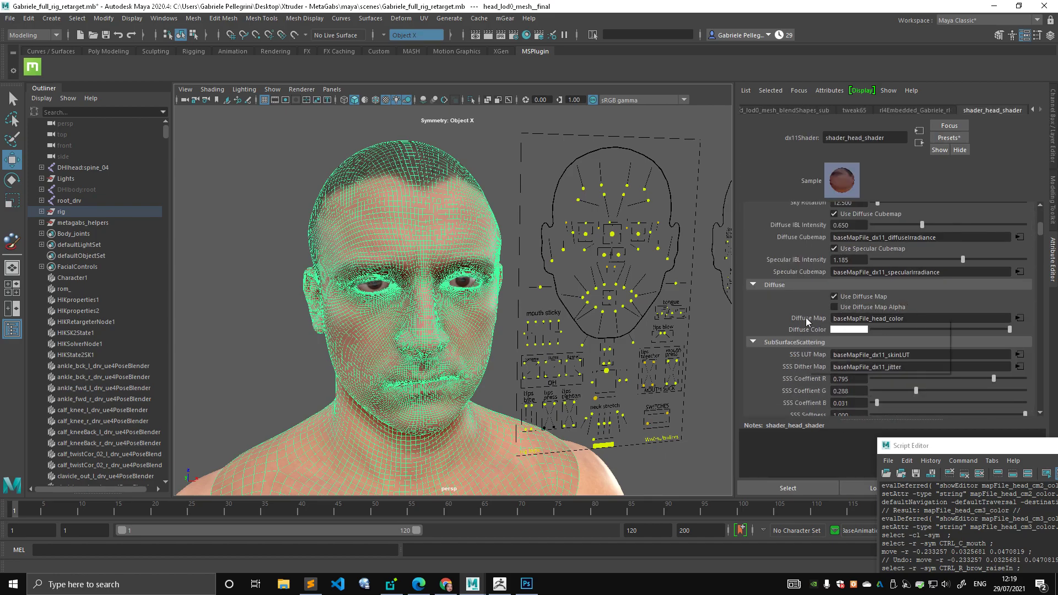
{"action": "right_click", "coordinate": [820, 321]}
{"action": "left_click", "coordinate": [845, 346]}
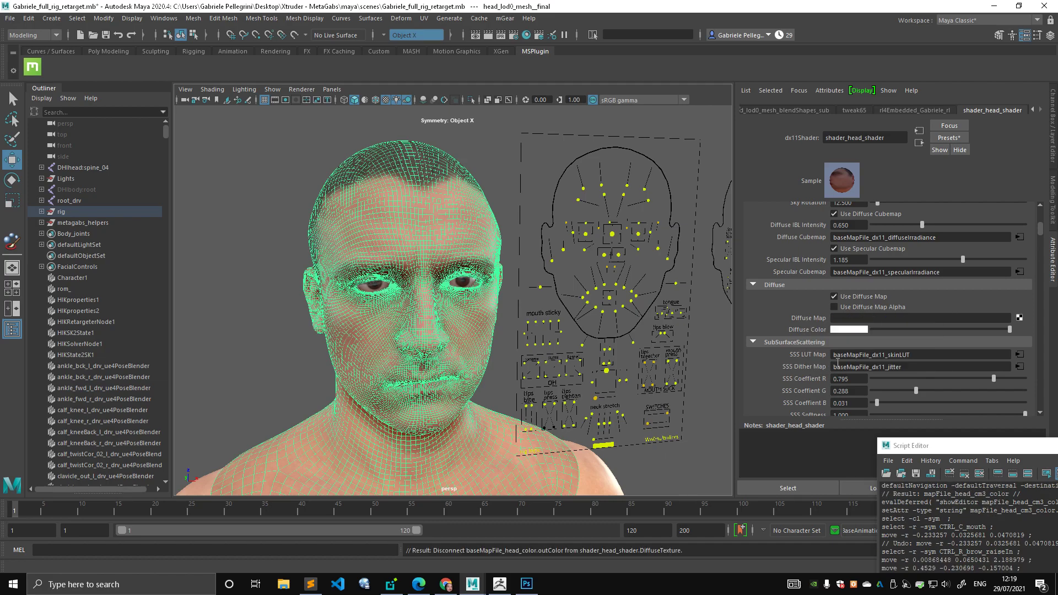
{"action": "left_click", "coordinate": [497, 176]}
{"action": "scroll", "coordinate": [579, 236], "scroll_direction": "up", "scroll_amount": 2}
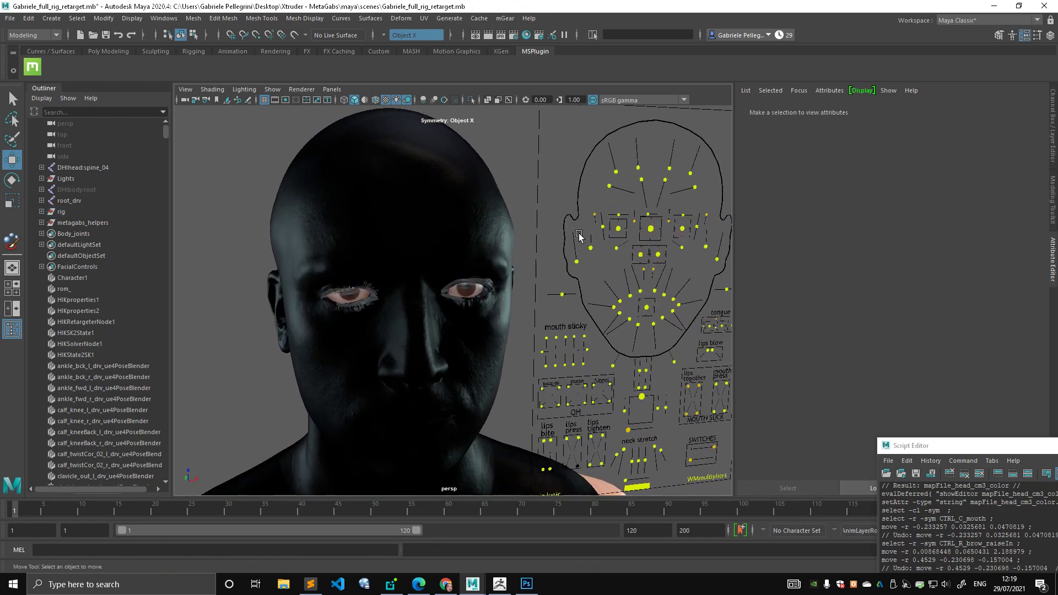
- Try the eye control CTRL_C_eye, raise CTRL_R_brow_raiseIn to check the forehead's blood flow map, and undo the moves
{"action": "left_click", "coordinate": [661, 236]}
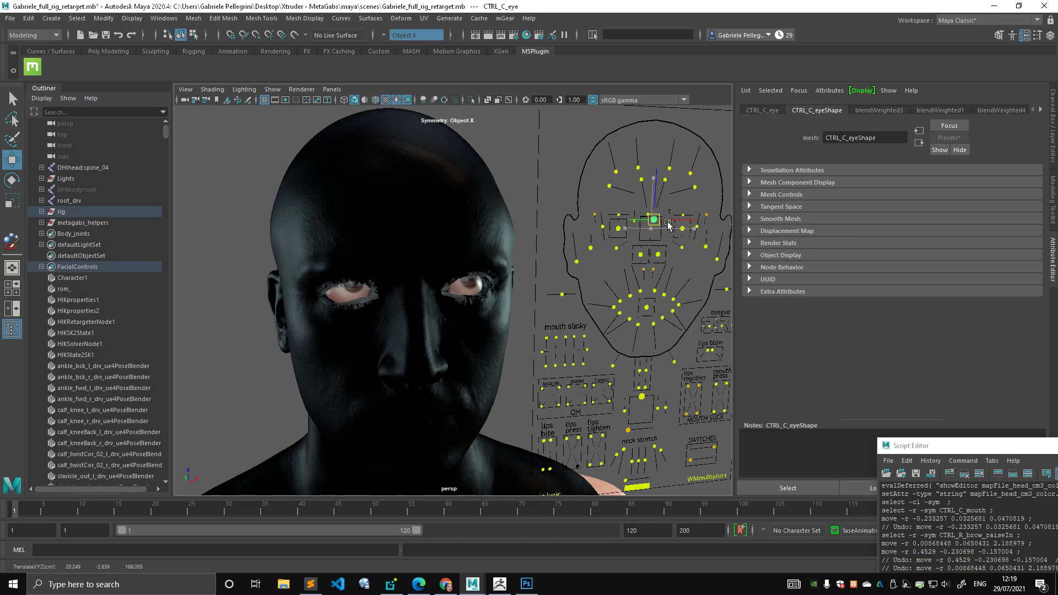
{"action": "left_click", "coordinate": [638, 168]}
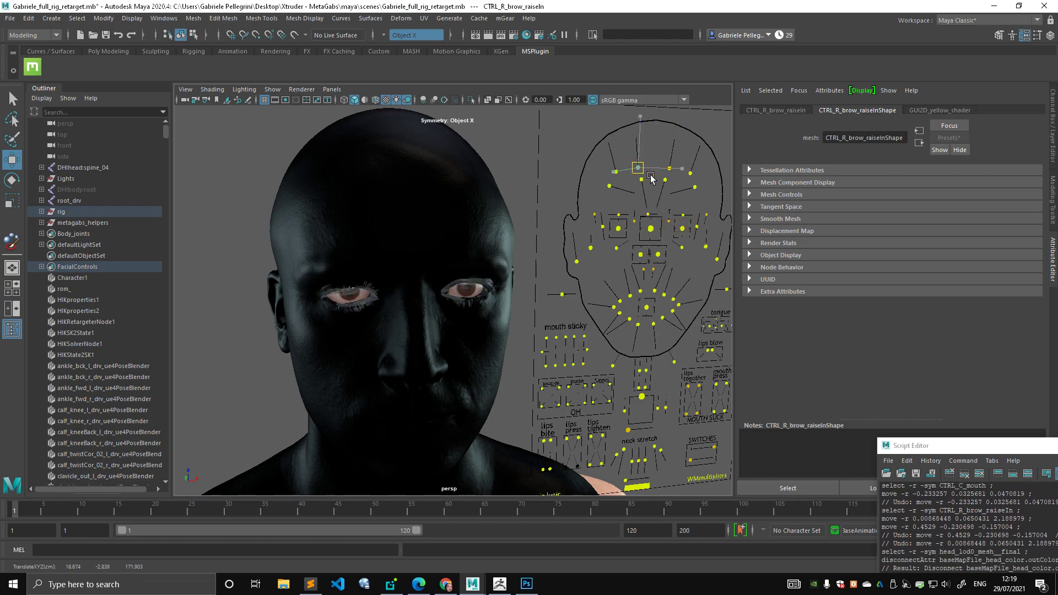
{"action": "middle_click_drag", "start_coordinate": [649, 175], "coordinate": [654, 139]}
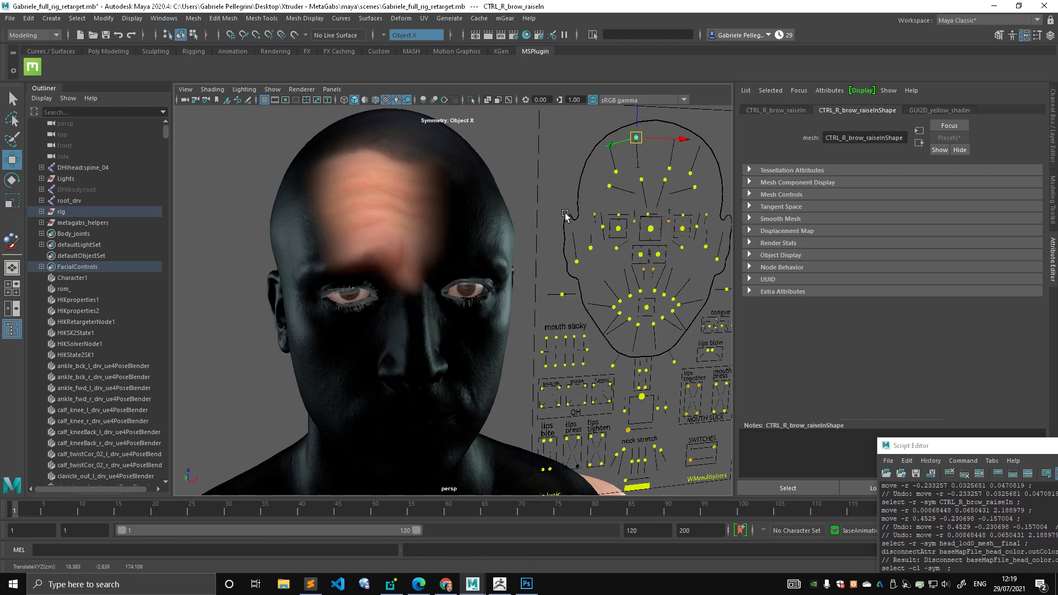
{"action": "left_click_drag", "start_coordinate": [565, 217], "coordinate": [522, 232], "text": "alt"}
{"action": "key", "text": "ctrl+z"}
- Try moving the jaw control CTRL_C_jaw without the diffuse map, and undo the move
{"action": "left_click", "coordinate": [652, 387]}
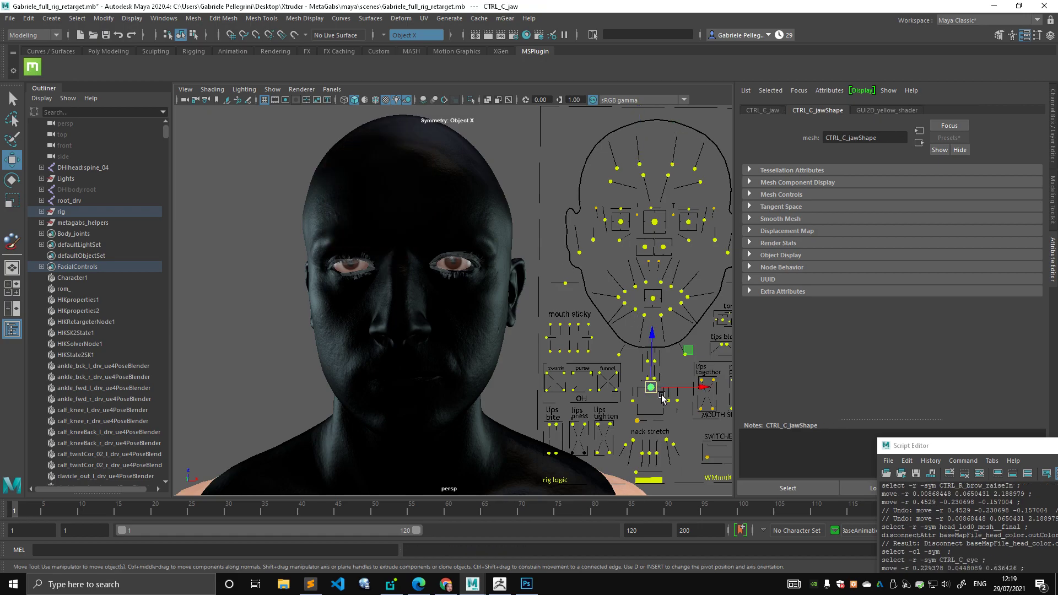
{"action": "middle_click_drag", "start_coordinate": [657, 386], "coordinate": [645, 403]}
{"action": "key", "text": "ctrl+z"}
- Examine the head without its diffuse map from the side and the front
{"action": "scroll", "coordinate": [463, 319], "scroll_direction": "down", "scroll_amount": 3}
{"action": "middle_click_drag", "start_coordinate": [456, 317], "coordinate": [465, 260], "text": "alt"}
{"action": "left_click_drag", "start_coordinate": [464, 260], "coordinate": [411, 259], "text": "alt"}
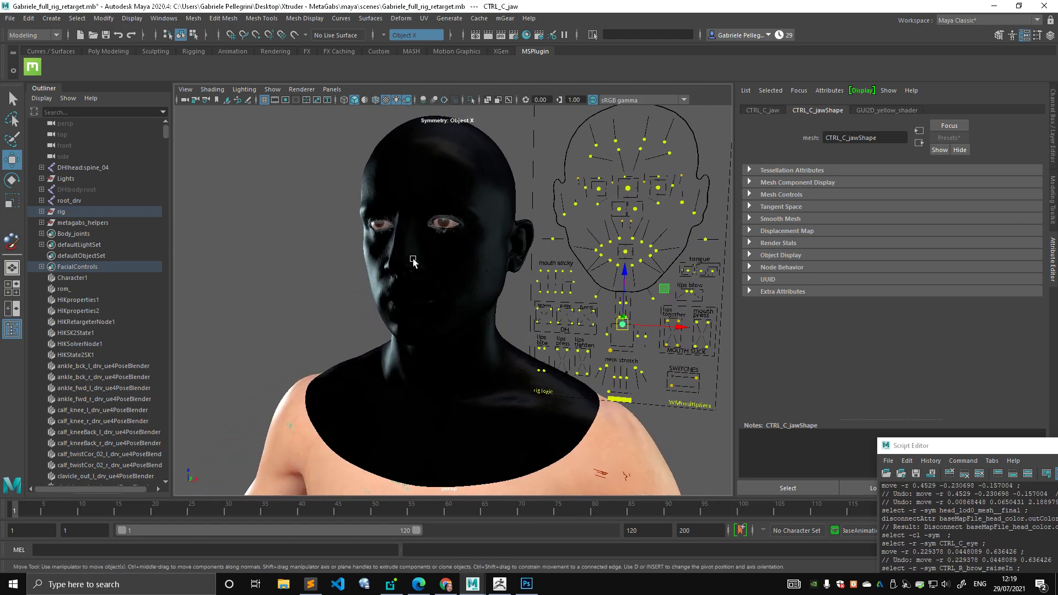
{"action": "middle_click_drag", "start_coordinate": [412, 258], "coordinate": [405, 290], "text": "alt"}
{"action": "right_click_drag", "start_coordinate": [406, 290], "coordinate": [462, 289], "text": "alt"}
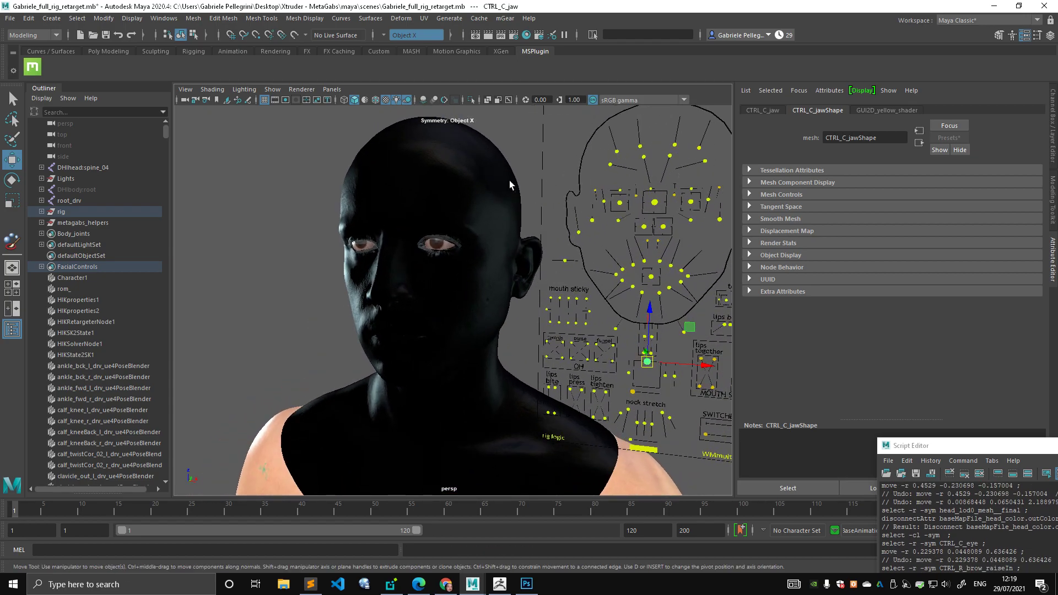
{"action": "left_click_drag", "start_coordinate": [468, 165], "coordinate": [520, 156], "text": "alt"}
{"action": "middle_click_drag", "start_coordinate": [507, 158], "coordinate": [501, 180], "text": "alt"}
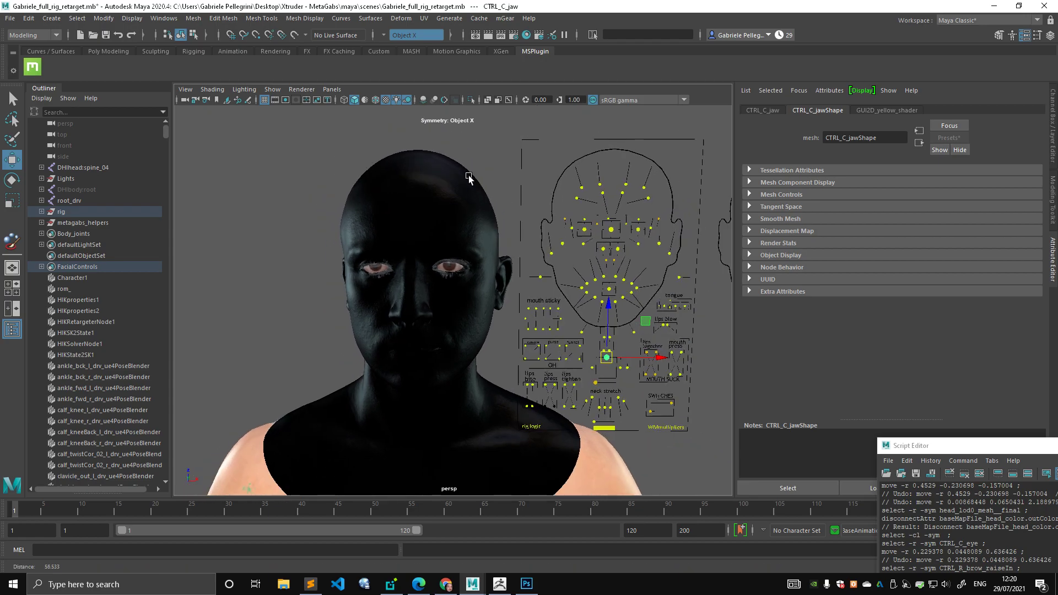